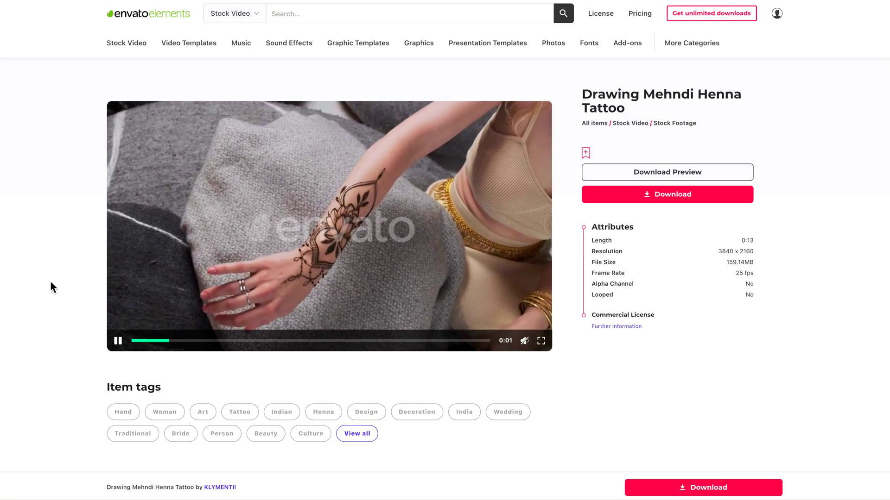
- Browse the stock videos similar to the Drawing Mehndi Henna Tattoo clip
{"action": "left_click", "coordinate": [321, 16]}
{"action": "type", "text": "s"}
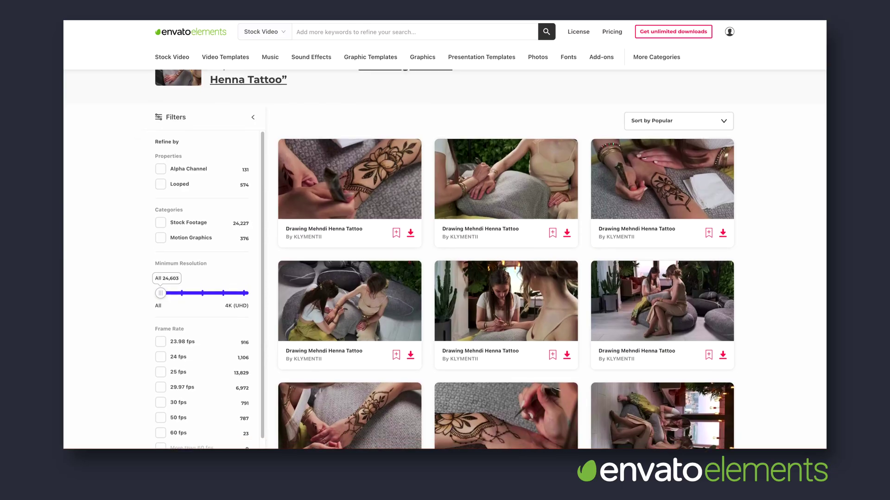
{"action": "scroll", "coordinate": [505, 260], "scroll_direction": "down", "scroll_amount": 3}
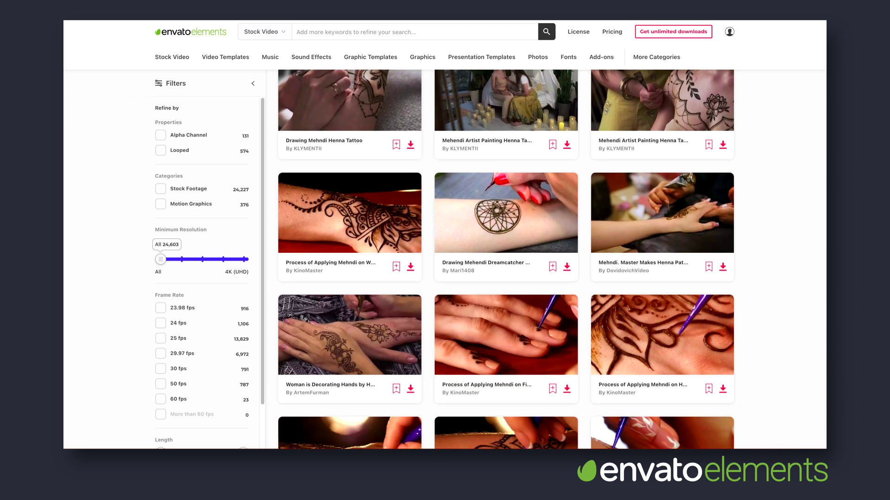
{"action": "scroll", "coordinate": [505, 260], "scroll_direction": "down", "scroll_amount": 3}
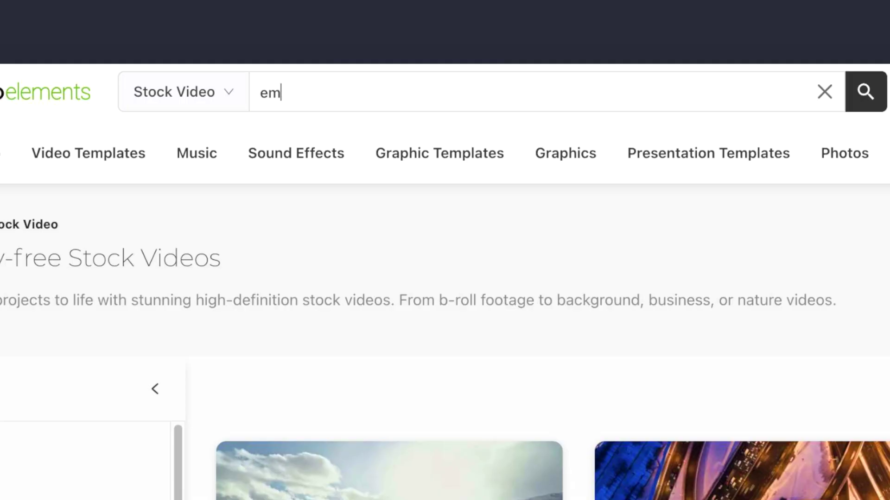
- Search the stock videos for "embers" and look through the results
{"action": "type", "text": "bers"}
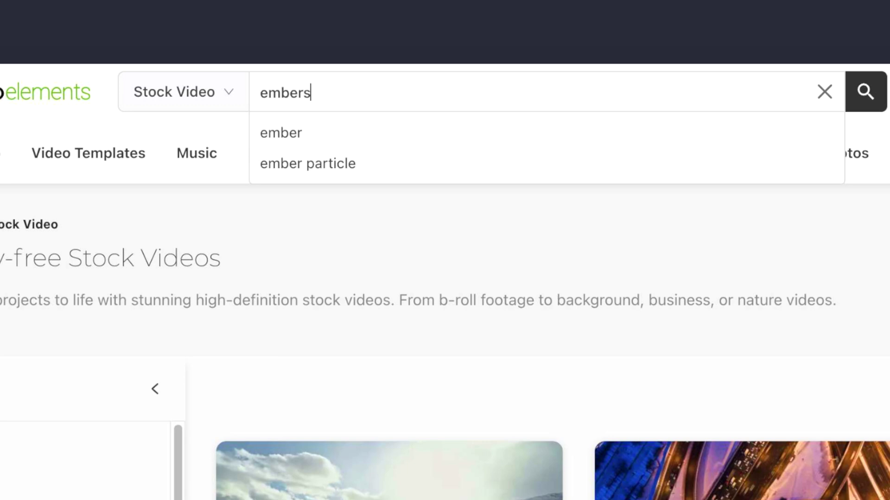
{"action": "key", "text": "Return"}
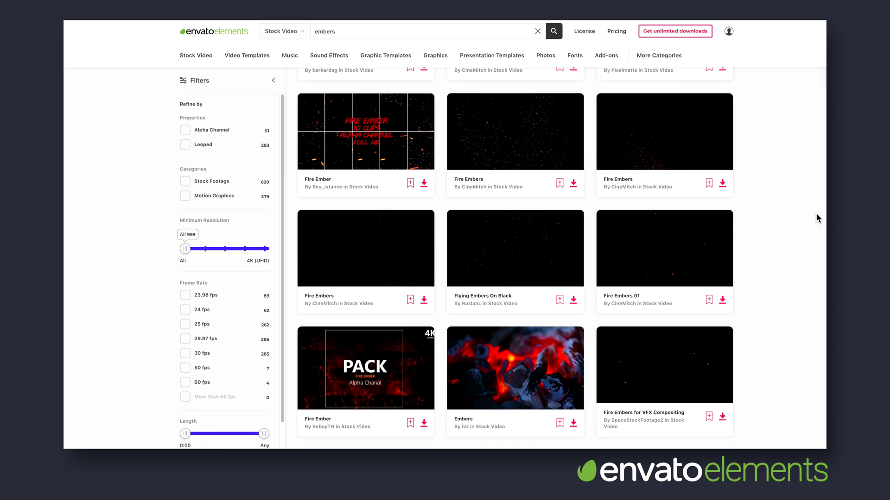
{"action": "scroll", "coordinate": [816, 214], "scroll_direction": "down", "scroll_amount": 5}
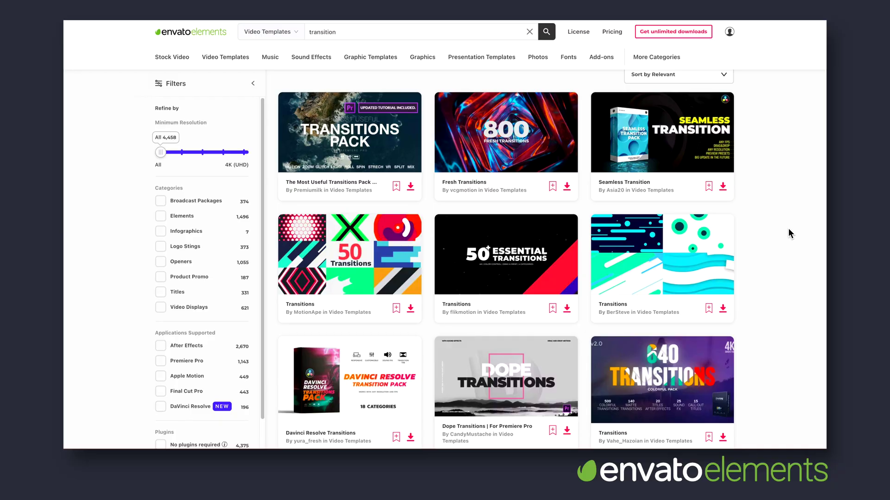
- Browse the video templates found for "transition" and skim through the Fresh Transitions preview video
{"action": "scroll", "coordinate": [788, 228], "scroll_direction": "down", "scroll_amount": 1}
{"action": "scroll", "coordinate": [788, 229], "scroll_direction": "down", "scroll_amount": 5}
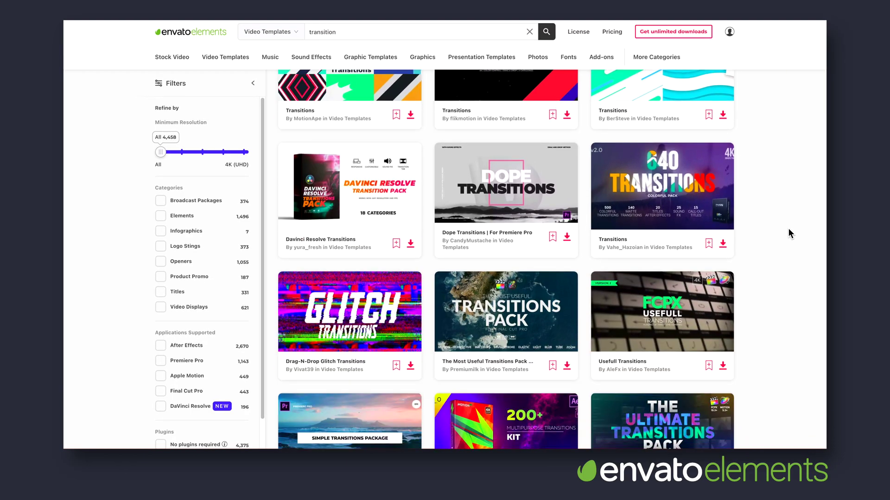
{"action": "scroll", "coordinate": [788, 229], "scroll_direction": "down", "scroll_amount": 5}
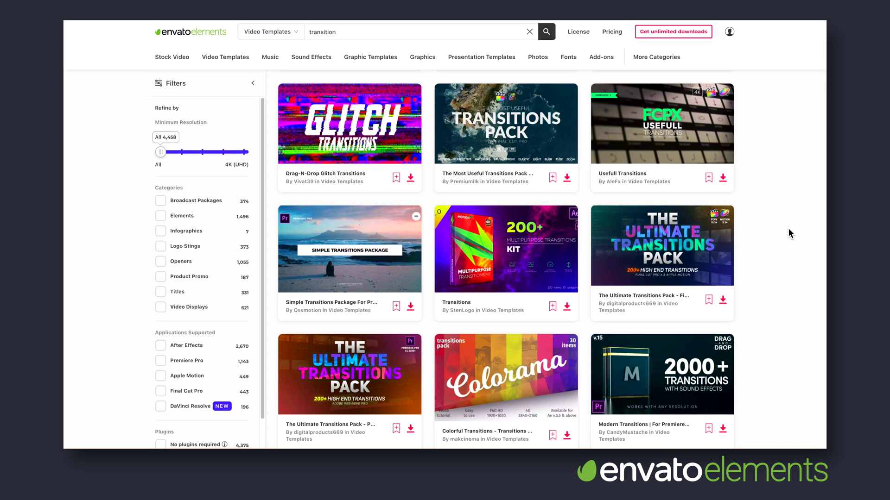
{"action": "scroll", "coordinate": [788, 228], "scroll_direction": "down", "scroll_amount": 2}
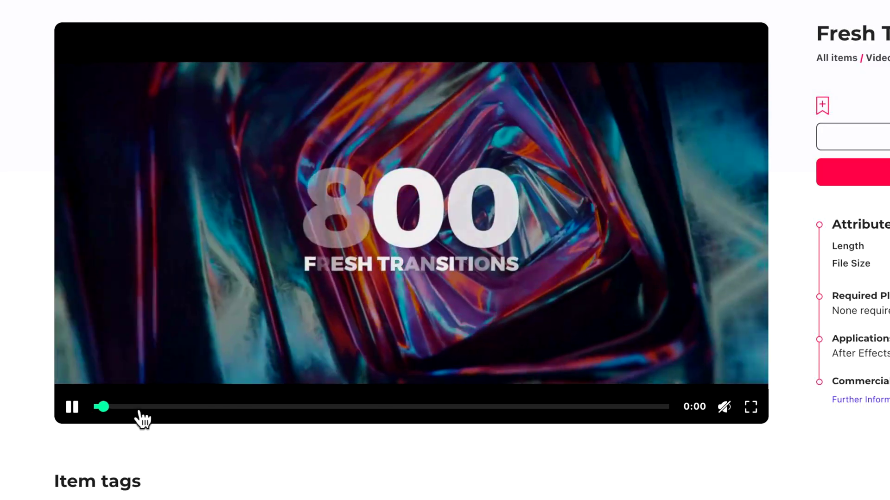
{"action": "left_click_drag", "start_coordinate": [139, 415], "coordinate": [176, 410]}
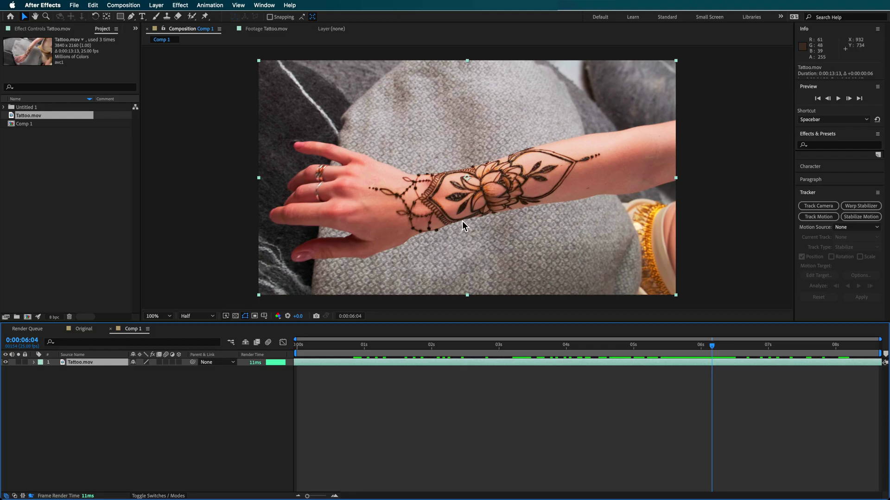
- In After Effects, duplicate the Tattoo.mov layer in Comp 1 and freeze the upper copy at the 0:00:06:04 frame
{"action": "left_click_drag", "start_coordinate": [792, 358], "coordinate": [712, 355]}
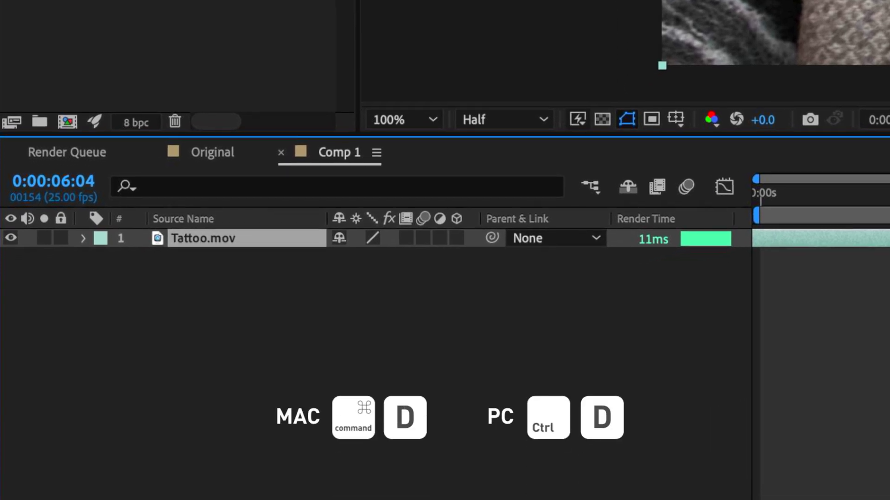
{"action": "key", "text": "ctrl+d"}
{"action": "right_click", "coordinate": [212, 238]}
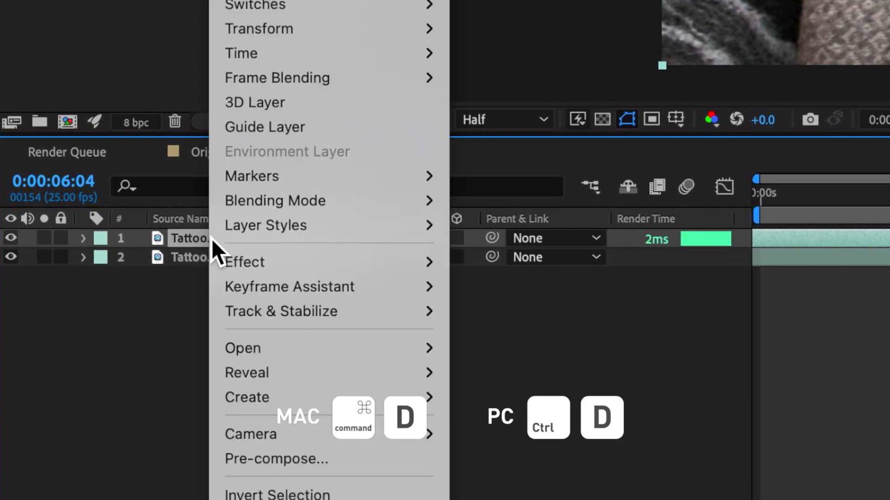
{"action": "mouse_move", "coordinate": [366, 51]}
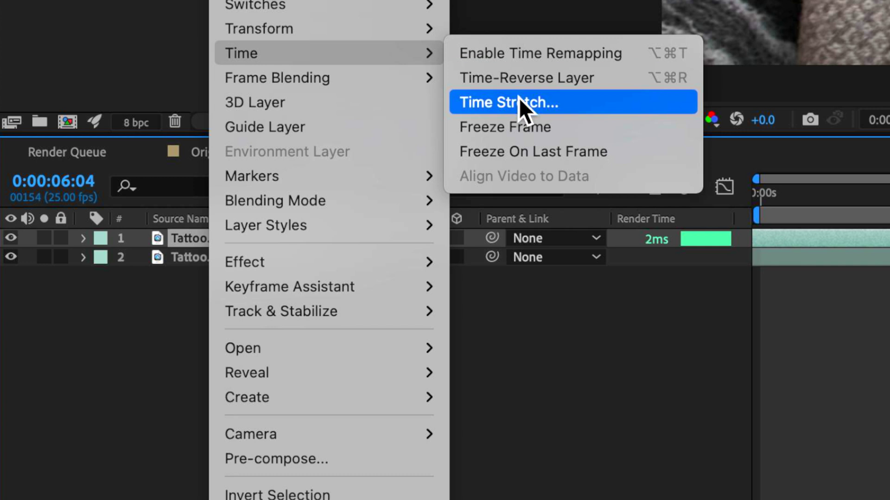
{"action": "left_click", "coordinate": [519, 137]}
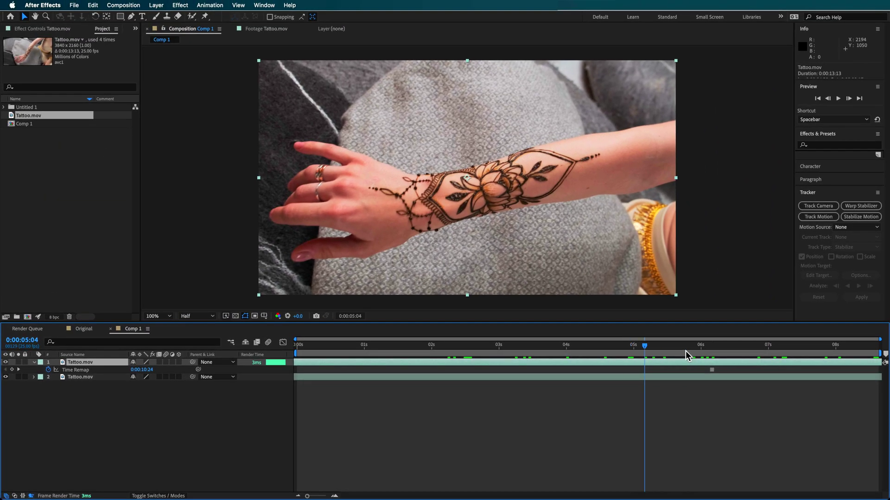
{"action": "left_click_drag", "start_coordinate": [686, 351], "coordinate": [713, 355]}
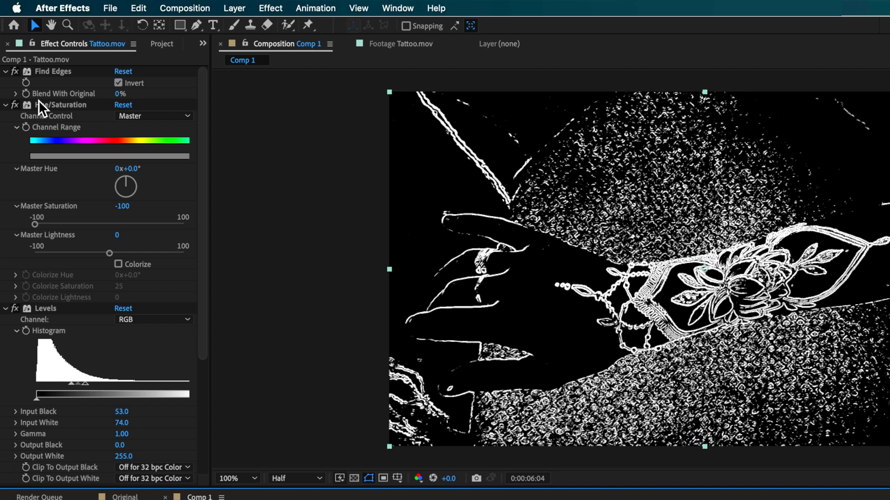
- Inspect the Find Edges and Hue/Saturation effects on the frozen layer, comparing the image with Find Edges' Invert option off and on
{"action": "left_click", "coordinate": [53, 71]}
{"action": "left_click", "coordinate": [436, 8]}
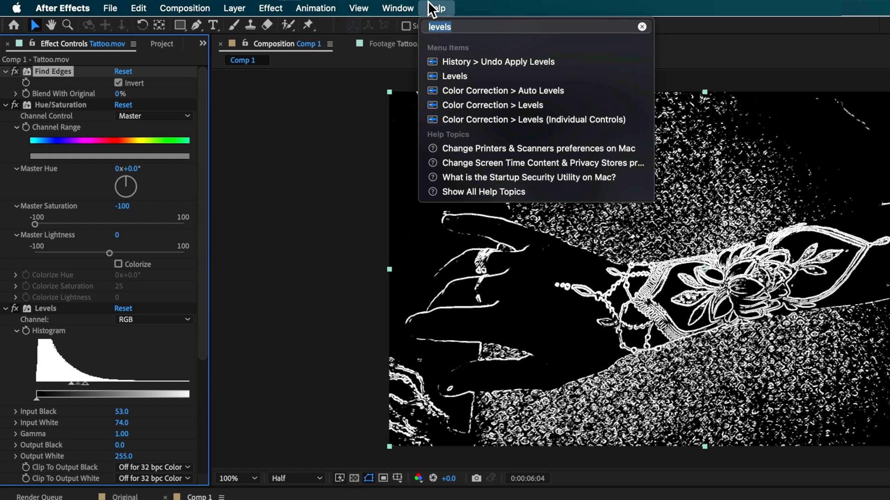
{"action": "mouse_move", "coordinate": [398, 7]}
{"action": "left_click", "coordinate": [57, 105]}
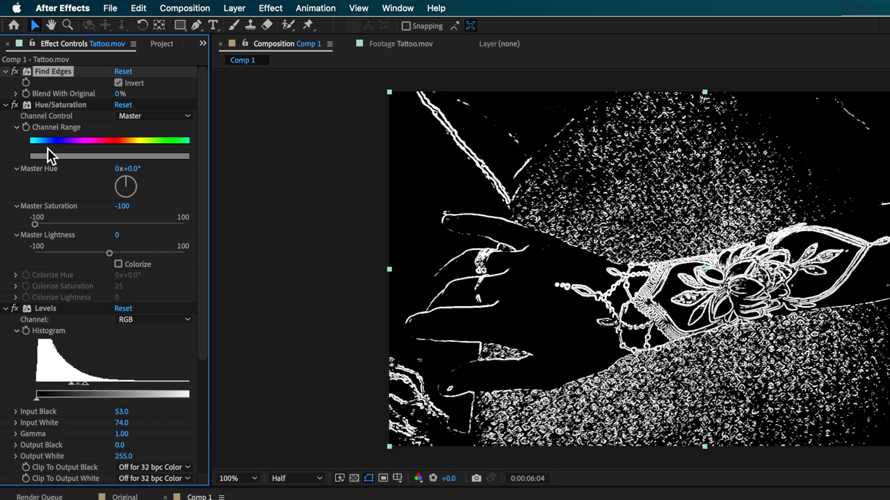
{"action": "left_click", "coordinate": [119, 84]}
{"action": "left_click", "coordinate": [119, 83]}
- Compare the outlines with the Levels effect off and on, switching the Extract effect off
{"action": "scroll", "coordinate": [45, 108], "scroll_direction": "down", "scroll_amount": 2}
{"action": "scroll", "coordinate": [56, 319], "scroll_direction": "down", "scroll_amount": 5}
{"action": "left_click", "coordinate": [15, 201]}
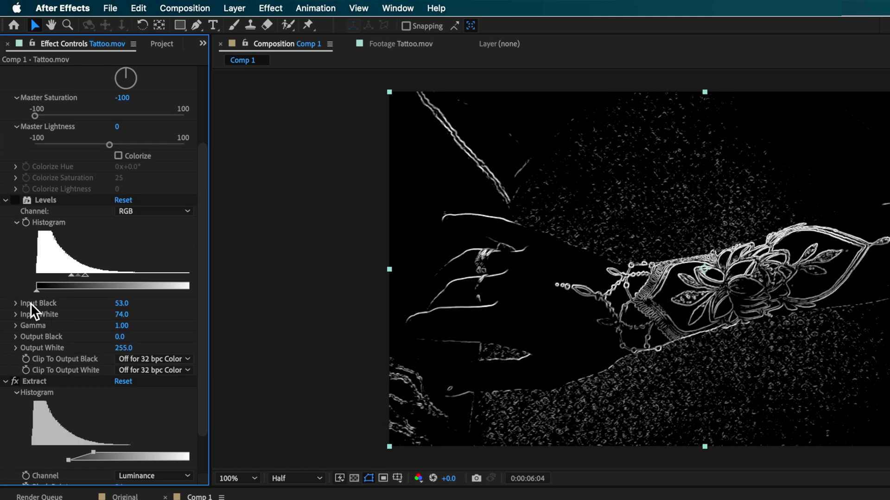
{"action": "left_click", "coordinate": [15, 381]}
{"action": "left_click", "coordinate": [17, 202]}
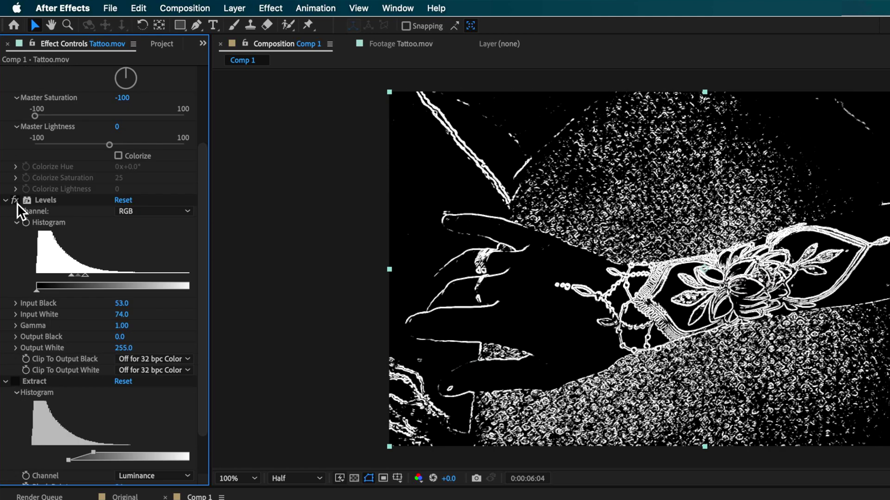
- Try a Levels Input White of 145, undo it, and set Input Black to 47
{"action": "left_click_drag", "start_coordinate": [87, 277], "coordinate": [132, 279]}
{"action": "key", "text": "super+z"}
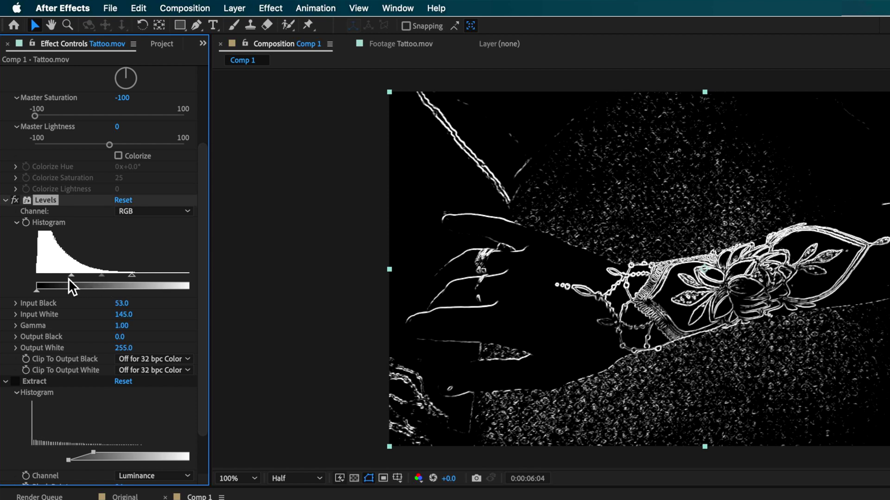
{"action": "mouse_move", "coordinate": [73, 277]}
{"action": "left_mouse_down"}
{"action": "mouse_move", "coordinate": [55, 278]}
{"action": "mouse_move", "coordinate": [69, 280]}
{"action": "left_mouse_up"}
{"action": "left_click", "coordinate": [18, 202]}
{"action": "left_click", "coordinate": [18, 201]}
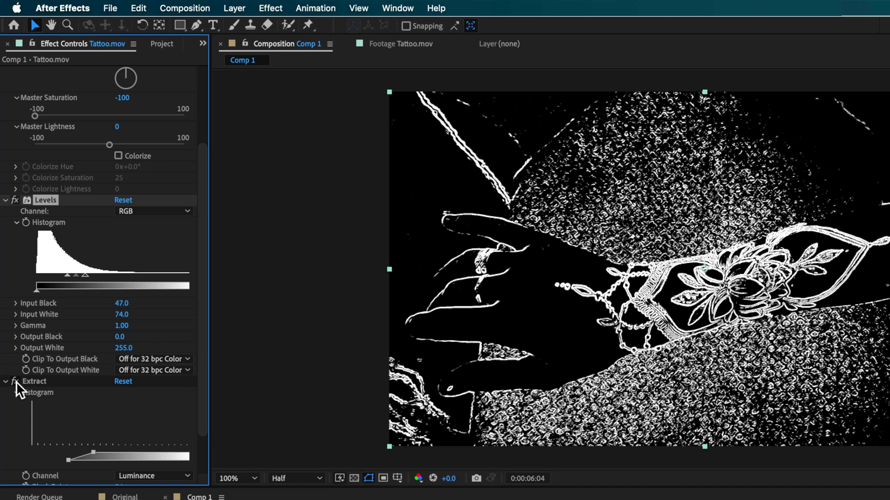
- Raise the Extract effect's Black Point to 153 and check its effect over the transparency grid with Extract off and on
{"action": "scroll", "coordinate": [16, 382], "scroll_direction": "down", "scroll_amount": 3}
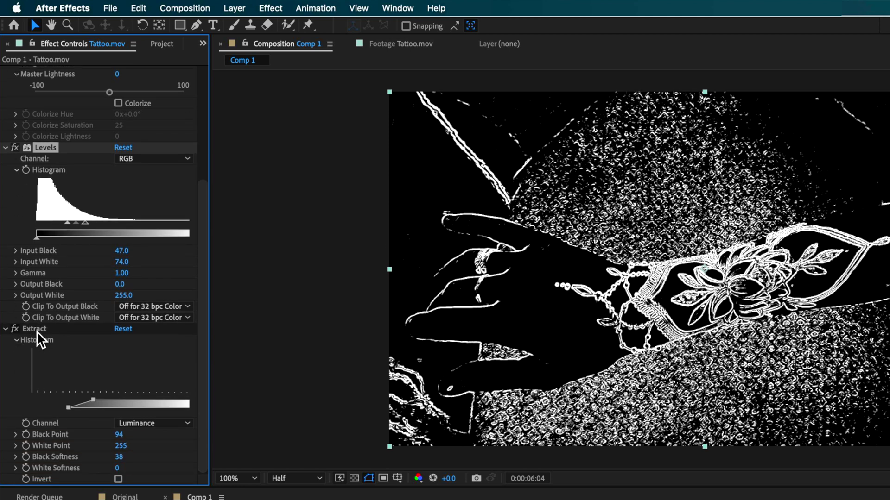
{"action": "left_click", "coordinate": [37, 332]}
{"action": "left_click_drag", "start_coordinate": [96, 402], "coordinate": [133, 402]}
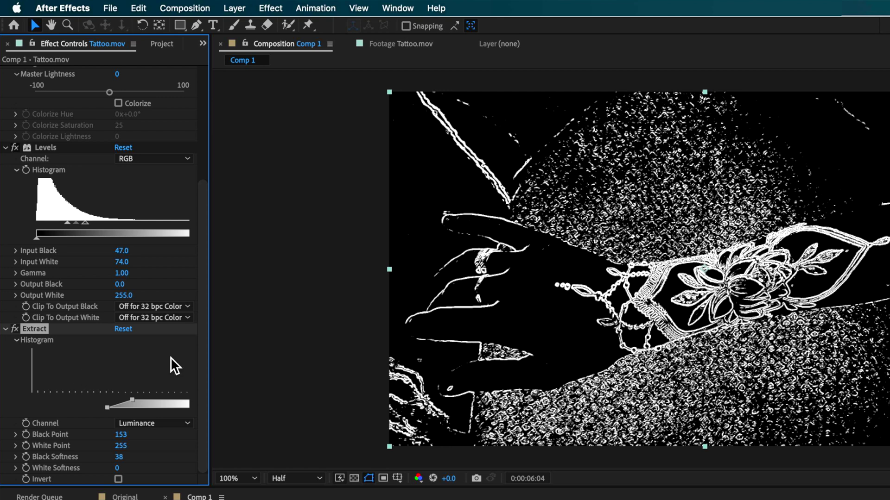
{"action": "left_click", "coordinate": [354, 478]}
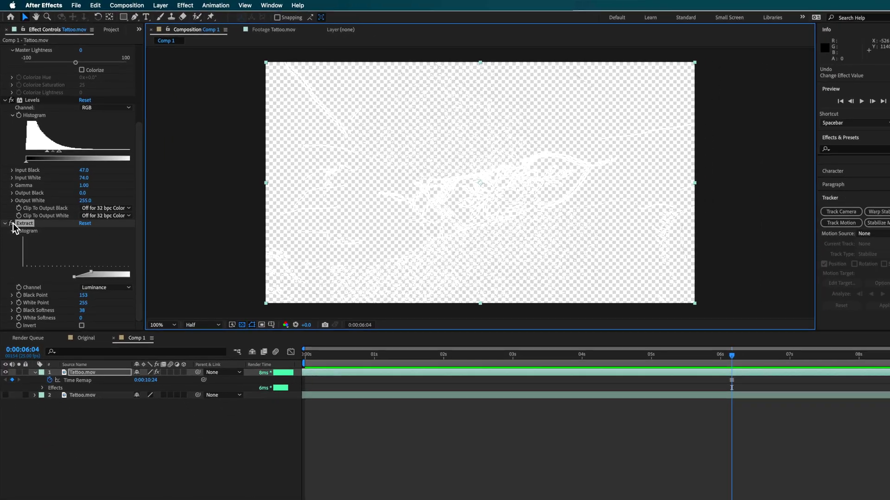
{"action": "left_click", "coordinate": [15, 329]}
{"action": "left_click", "coordinate": [11, 217]}
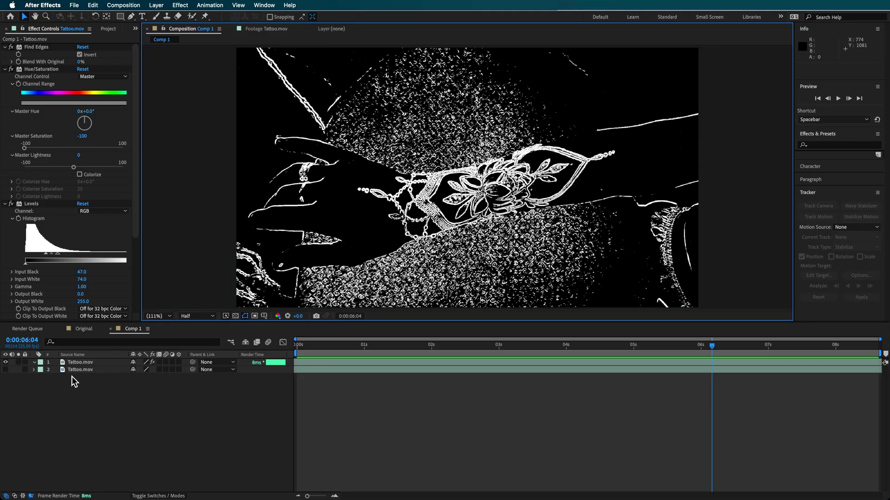
- Pre-compose the upper Tattoo.mov layer, moving all attributes into the new composition
{"action": "left_click", "coordinate": [78, 365]}
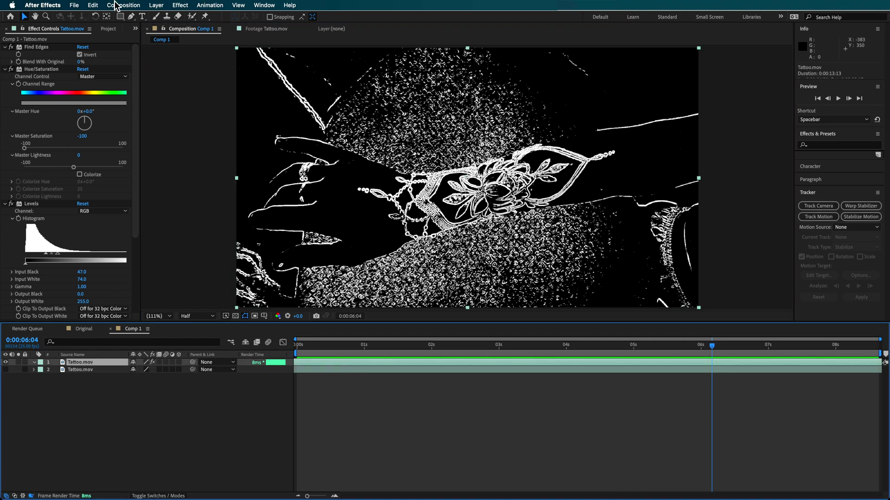
{"action": "left_click", "coordinate": [156, 5]}
{"action": "left_click", "coordinate": [162, 305]}
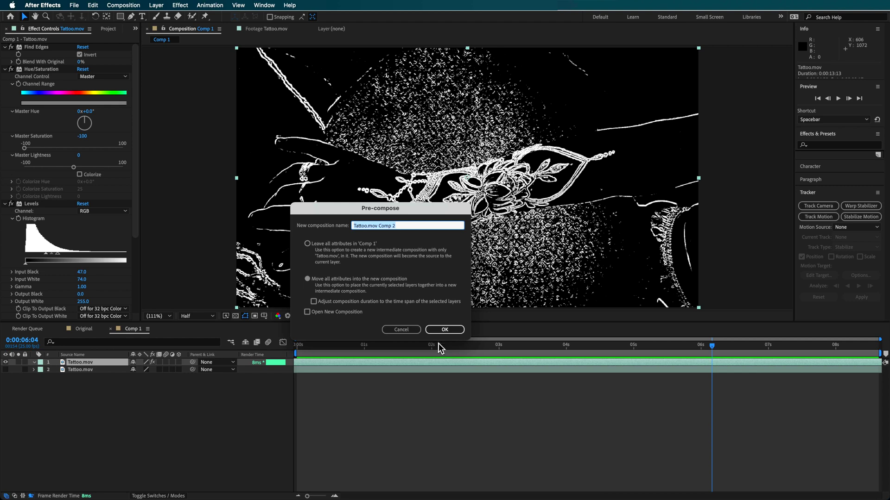
{"action": "left_click", "coordinate": [443, 330]}
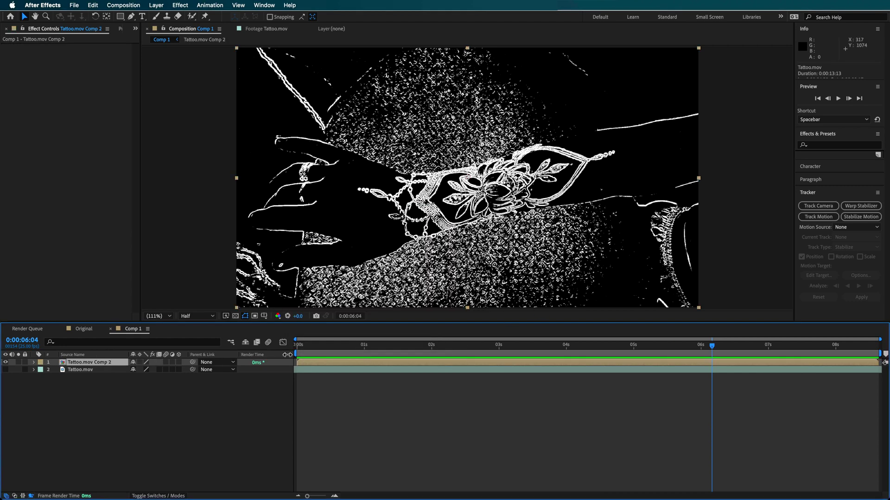
- Draw a closed Pen tool mask around the tattoo on the pre-composed layer, following the arm's edges and including both tips
{"action": "left_click", "coordinate": [82, 364]}
{"action": "left_click", "coordinate": [131, 16]}
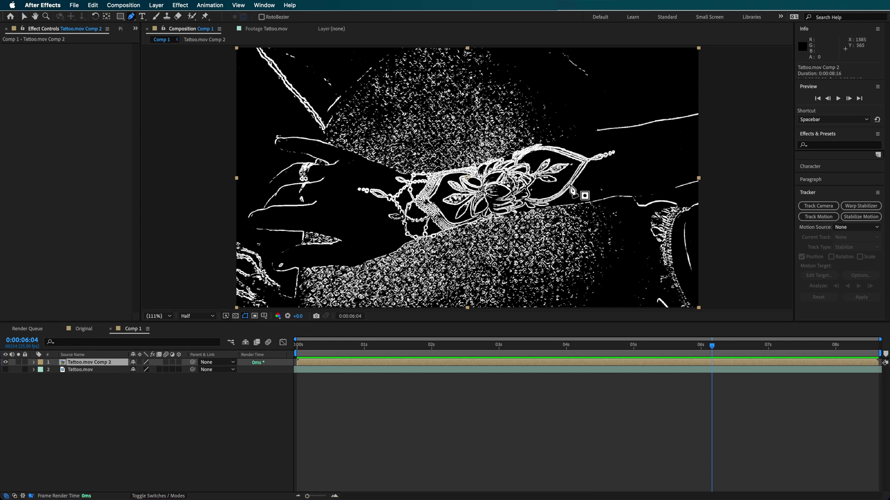
{"action": "left_click_drag", "start_coordinate": [581, 147], "coordinate": [541, 143]}
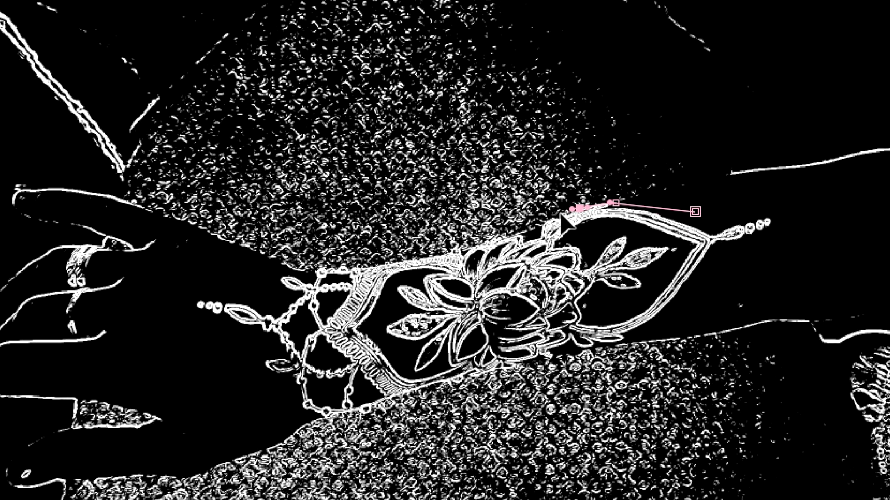
{"action": "left_click_drag", "start_coordinate": [348, 274], "coordinate": [298, 273]}
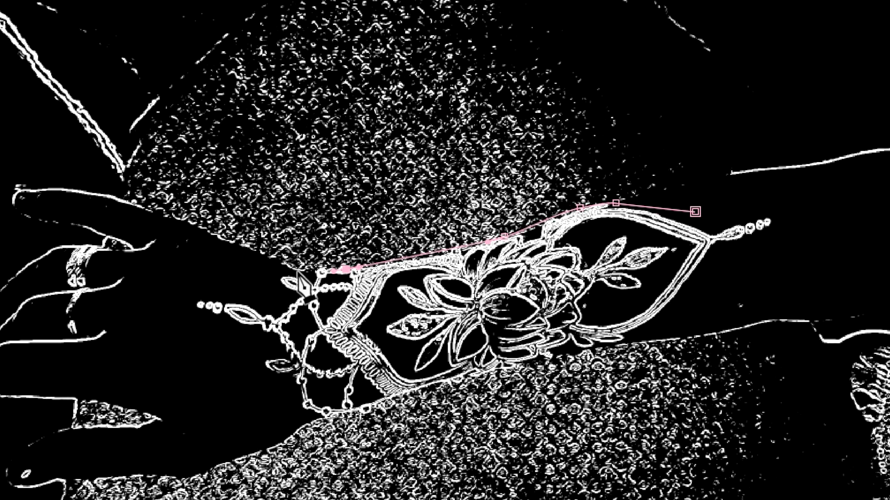
{"action": "left_click_drag", "start_coordinate": [198, 290], "coordinate": [193, 305]}
{"action": "left_click_drag", "start_coordinate": [282, 420], "coordinate": [298, 420]}
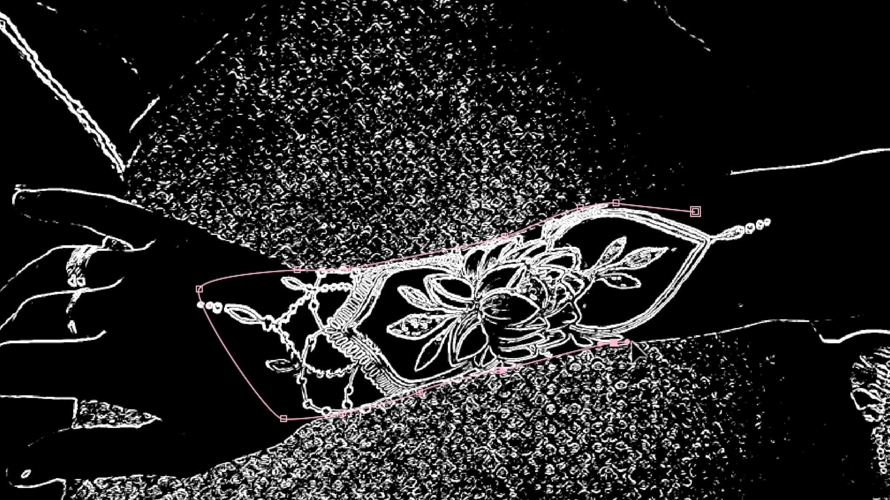
{"action": "left_click", "coordinate": [789, 218]}
{"action": "left_click", "coordinate": [695, 211]}
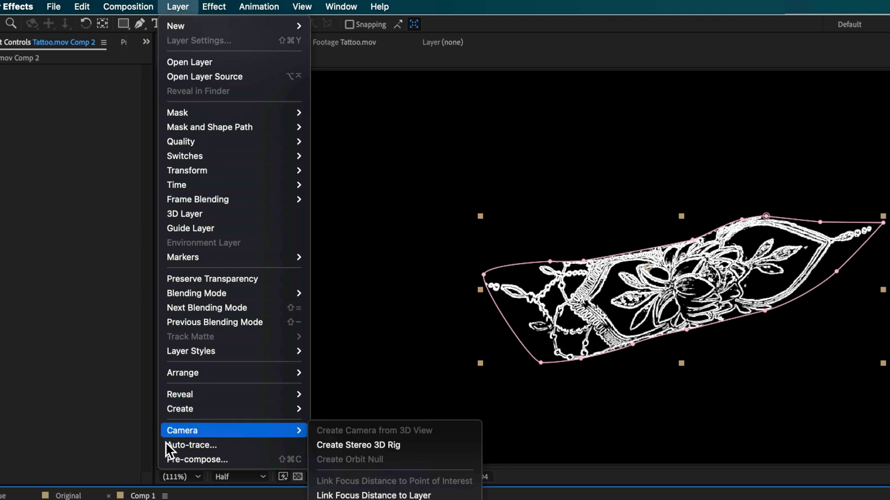
- Auto-trace the masked layer's alpha at the current frame onto a new layer, with Tolerance 0.1 px, Minimum Area 30 px, Threshold 100% and Corner Roundness 50%
{"action": "left_click", "coordinate": [176, 444]}
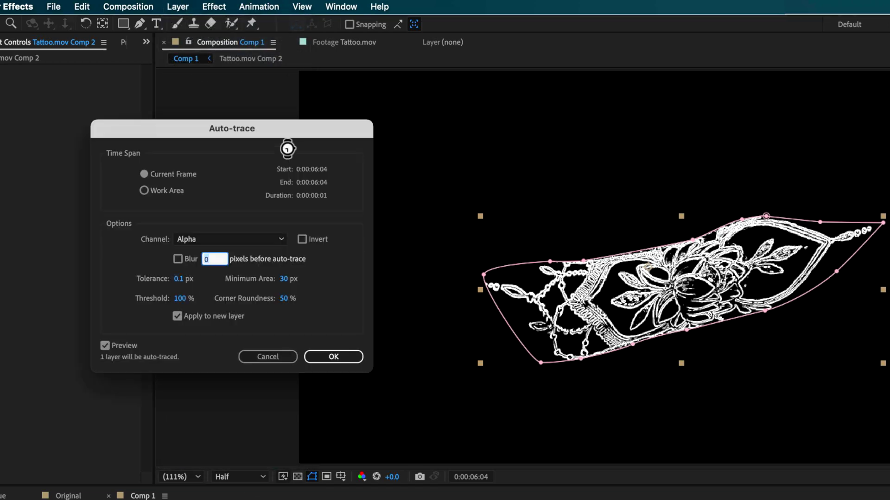
{"action": "left_click_drag", "start_coordinate": [284, 133], "coordinate": [282, 131]}
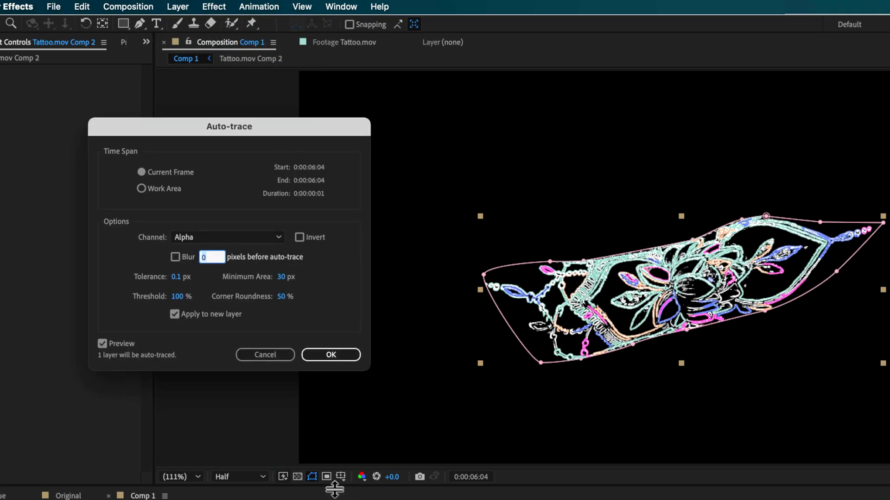
{"action": "left_click_drag", "start_coordinate": [249, 130], "coordinate": [252, 134]}
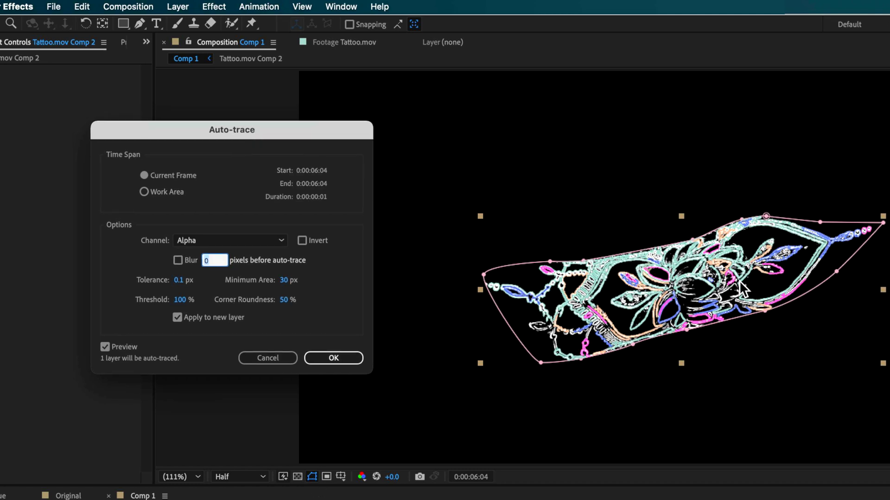
{"action": "mouse_move", "coordinate": [298, 141]}
{"action": "left_mouse_down"}
{"action": "mouse_move", "coordinate": [396, 165]}
{"action": "mouse_move", "coordinate": [361, 159]}
{"action": "left_mouse_up"}
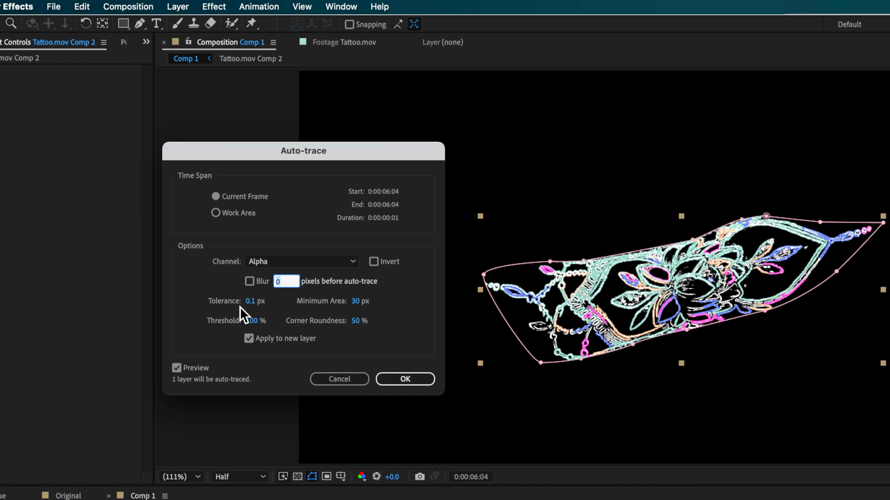
{"action": "left_click", "coordinate": [243, 308]}
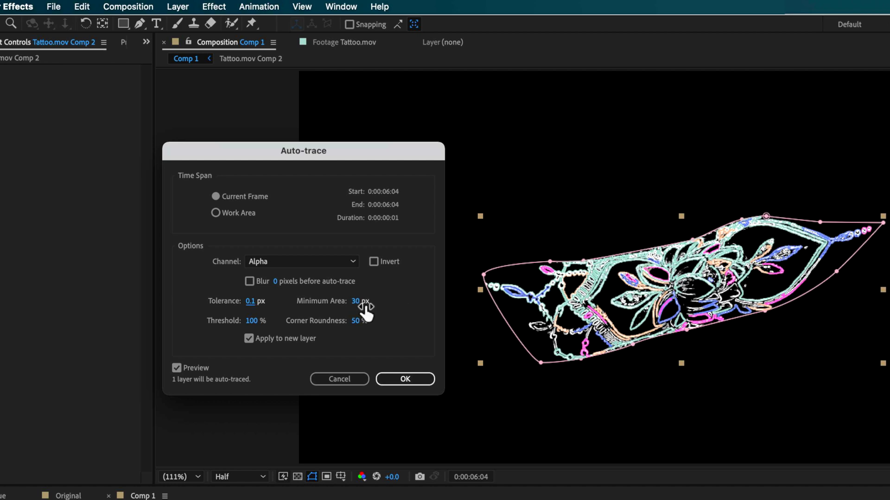
{"action": "left_click_drag", "start_coordinate": [209, 330], "coordinate": [551, 305]}
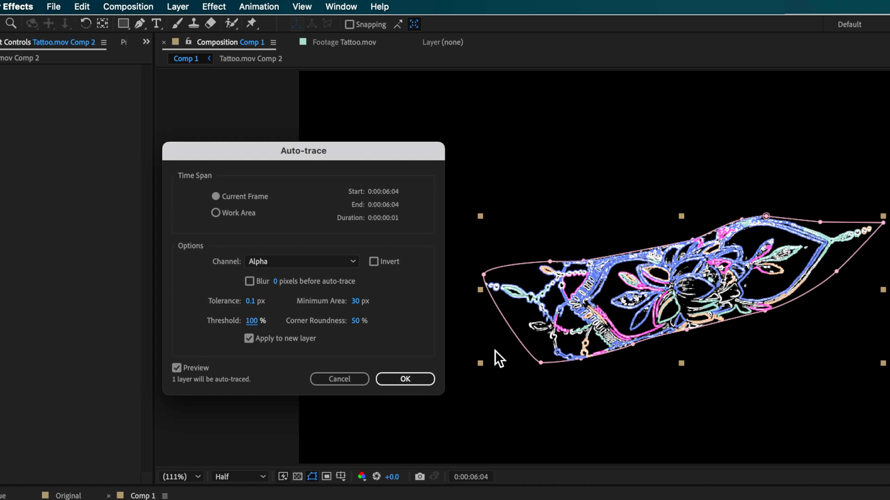
{"action": "left_click", "coordinate": [405, 379]}
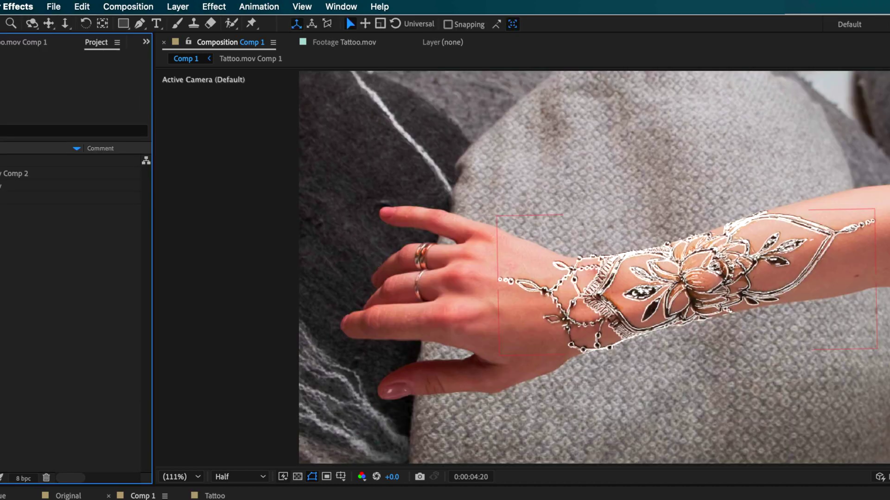
- Place Track Point 2 on the small leaves at the tattoo's elbow end and analyze Tattoo.mov's position, rotation and scale forward
{"action": "left_click", "coordinate": [86, 362]}
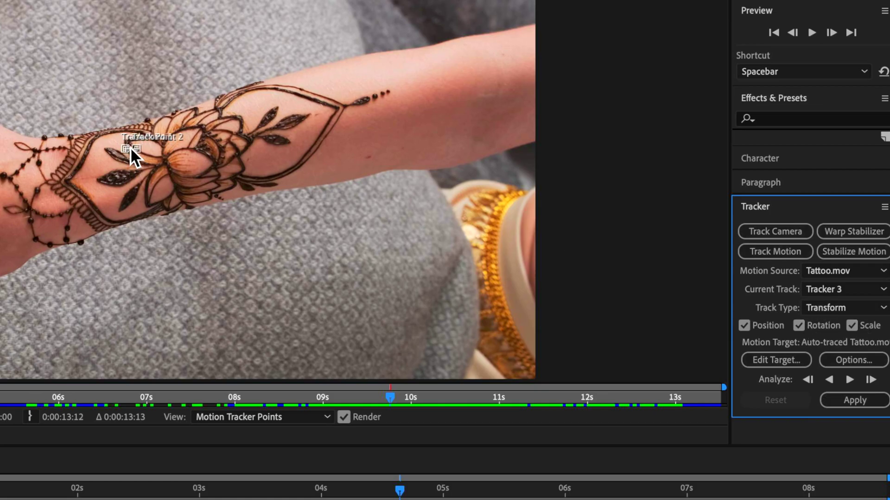
{"action": "left_click_drag", "start_coordinate": [131, 150], "coordinate": [283, 102]}
{"action": "left_click", "coordinate": [850, 379]}
- Add a new null object to Comp 1 above the Tattoo.mov layer
{"action": "right_click", "coordinate": [123, 336]}
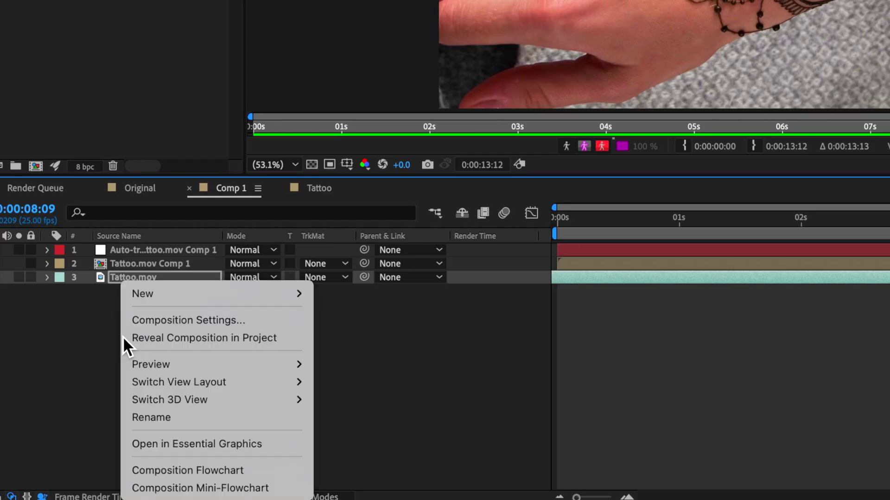
{"action": "mouse_move", "coordinate": [187, 297]}
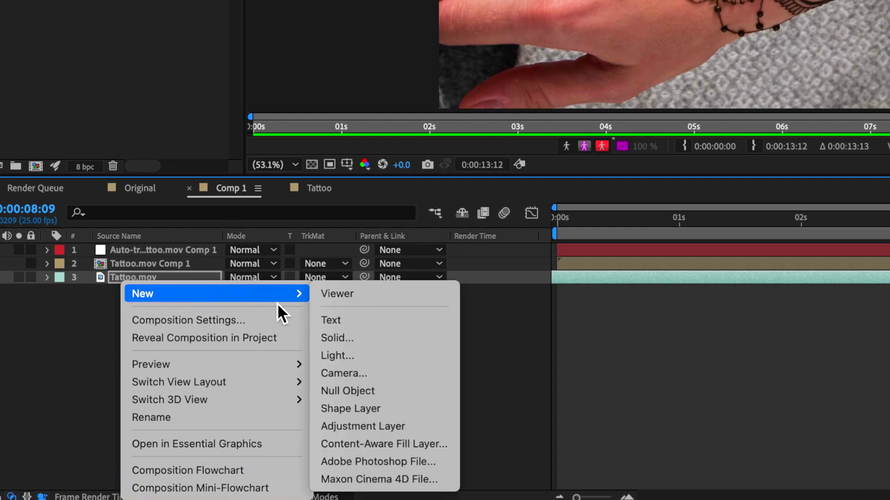
{"action": "left_click", "coordinate": [361, 390]}
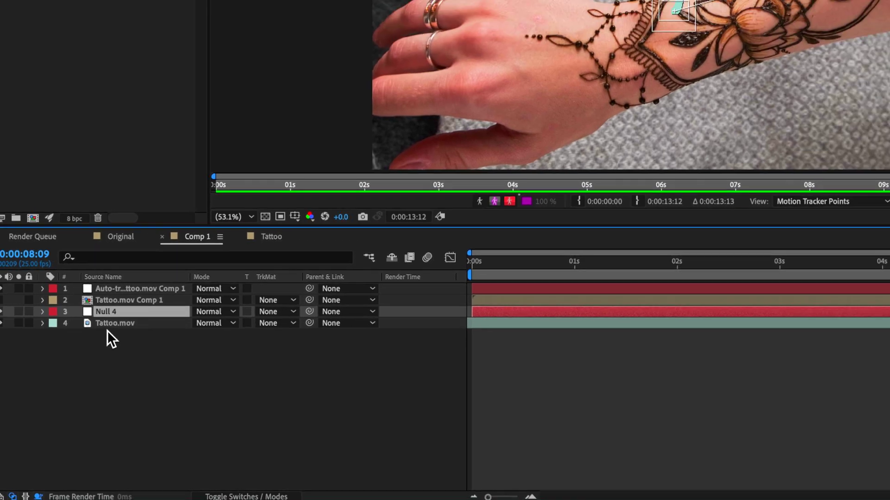
- Set the Tattoo.mov tracker's motion target to Null 4 and apply the tracking data to it
{"action": "left_click", "coordinate": [130, 291]}
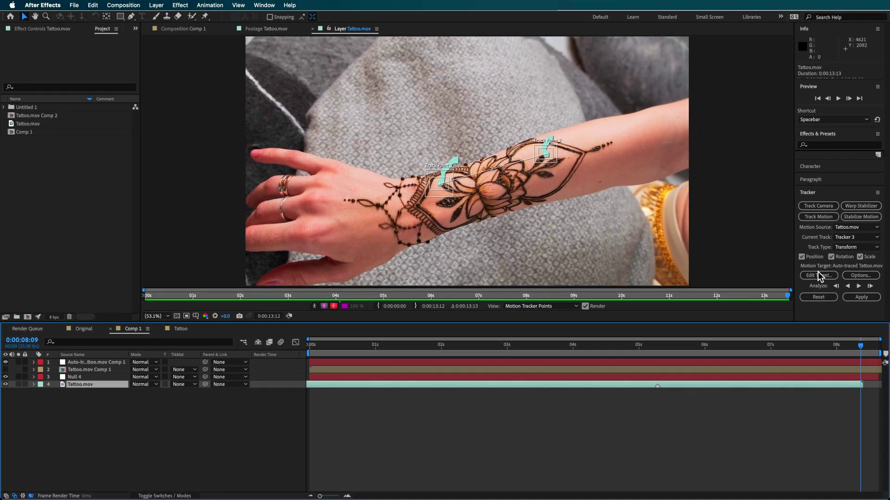
{"action": "left_click", "coordinate": [819, 275]}
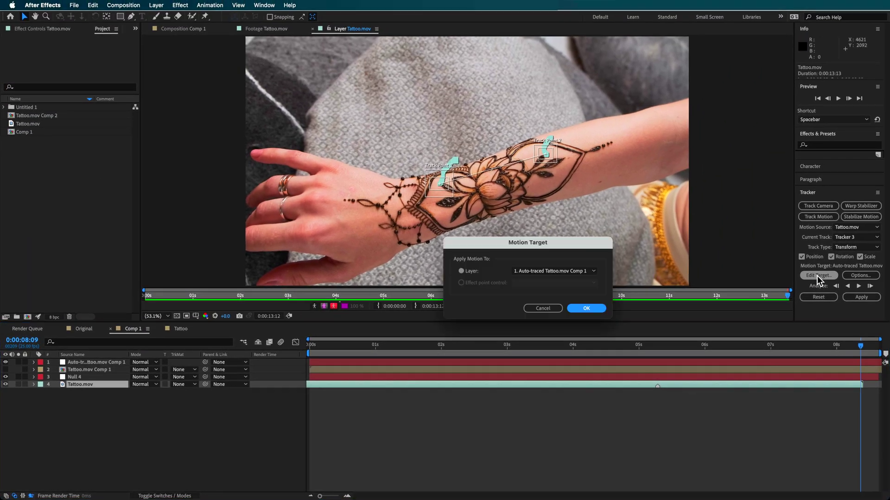
{"action": "left_click", "coordinate": [533, 271]}
{"action": "left_click", "coordinate": [588, 290]}
{"action": "left_click", "coordinate": [599, 310]}
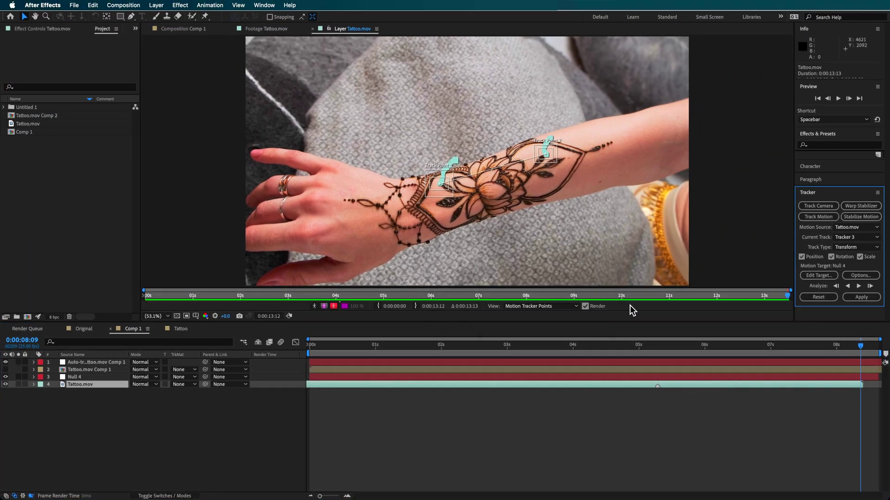
{"action": "left_click", "coordinate": [861, 297]}
{"action": "left_click", "coordinate": [725, 399]}
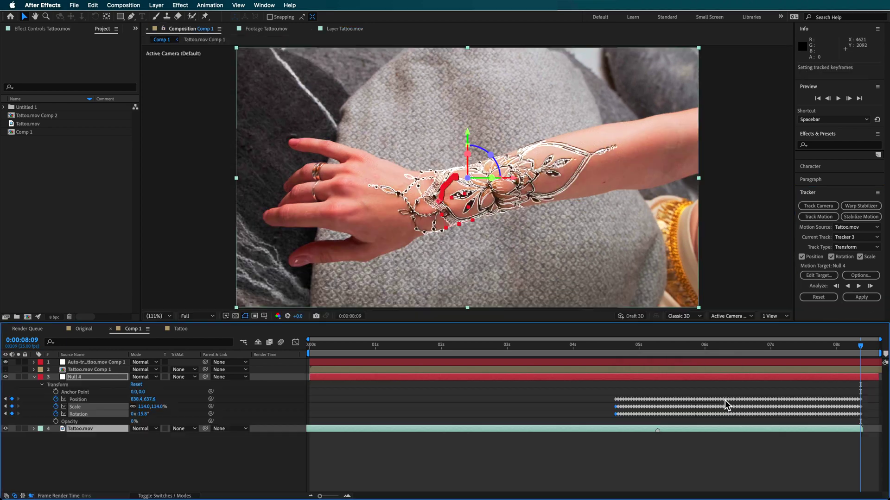
- At 0:00:04:18, parent the auto-traced tattoo layer to Null 4 and scrub the timeline to check that it follows the arm
{"action": "left_click", "coordinate": [121, 472]}
{"action": "left_click_drag", "start_coordinate": [675, 346], "coordinate": [621, 351]}
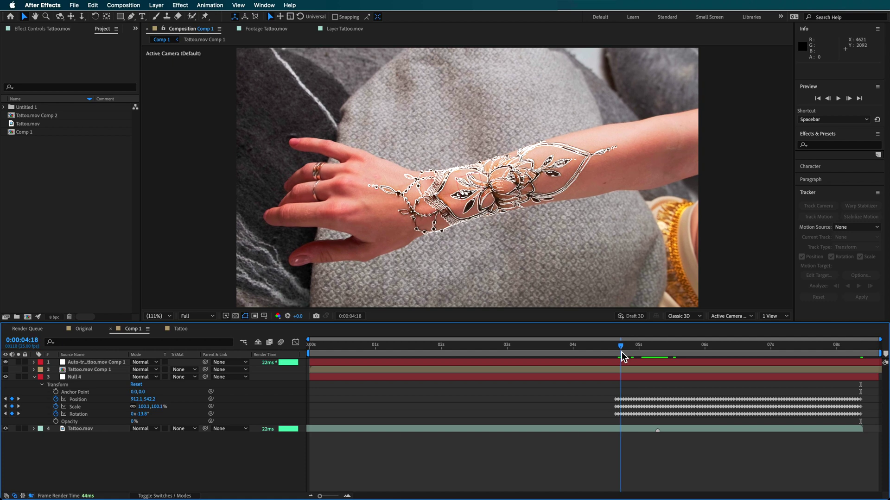
{"action": "left_click", "coordinate": [97, 362]}
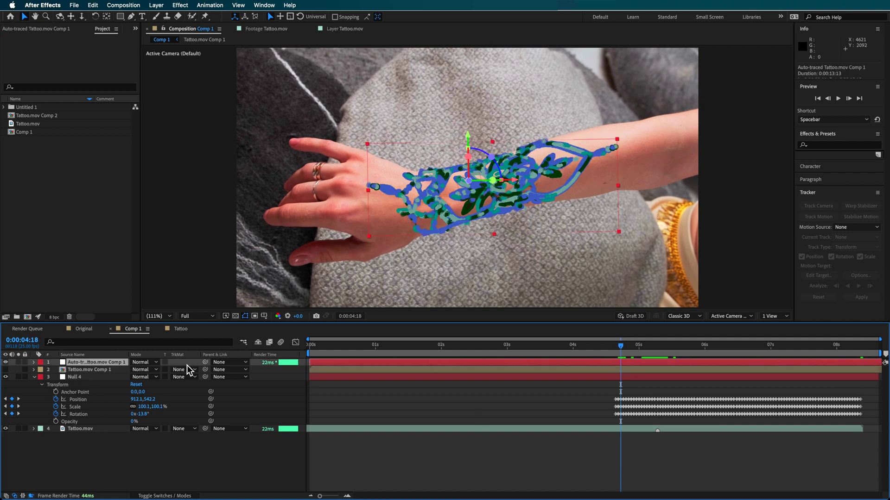
{"action": "left_click_drag", "start_coordinate": [80, 391], "coordinate": [74, 376]}
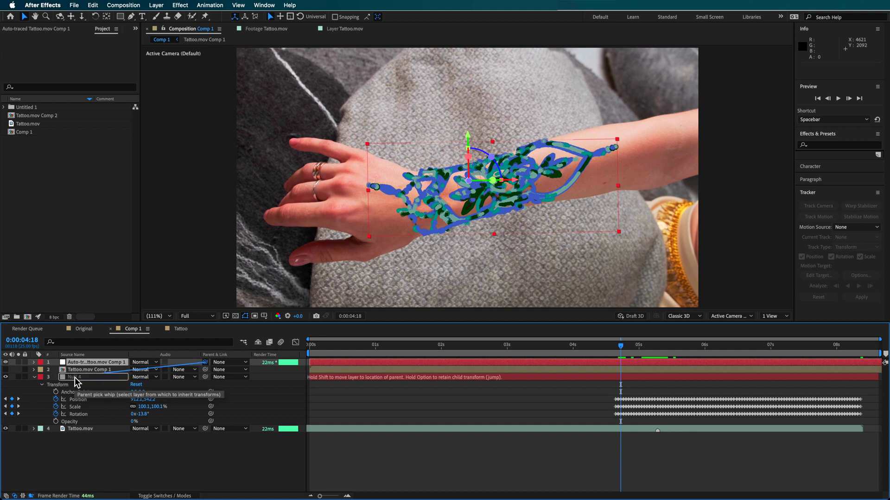
{"action": "left_click_drag", "start_coordinate": [238, 402], "coordinate": [238, 402]}
{"action": "left_click_drag", "start_coordinate": [691, 347], "coordinate": [626, 389]}
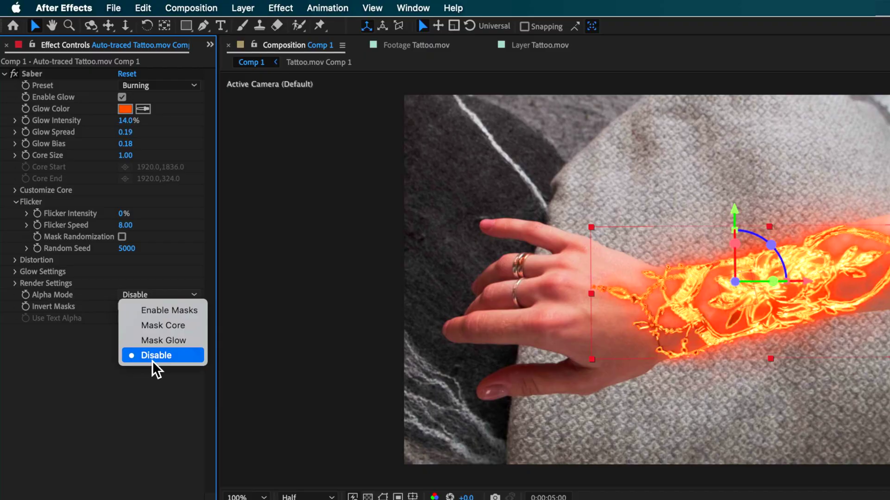
- Review the Saber effect's Distortion and Render Settings, keeping Alpha Mode on Disable and Composite Settings on Transparent
{"action": "left_click", "coordinate": [158, 357]}
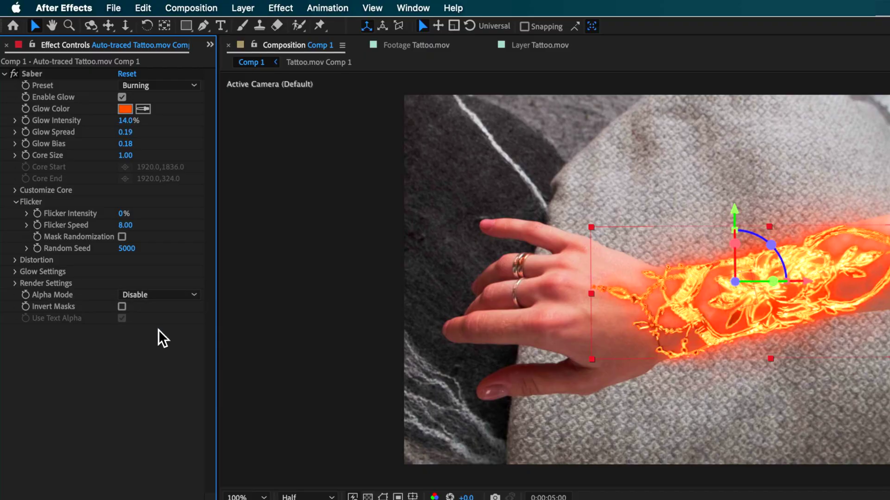
{"action": "left_click", "coordinate": [15, 260]}
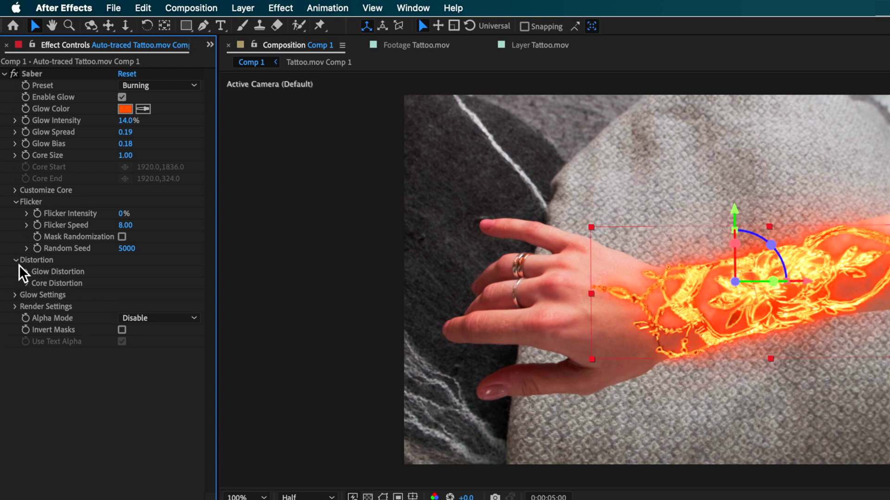
{"action": "left_click", "coordinate": [16, 236]}
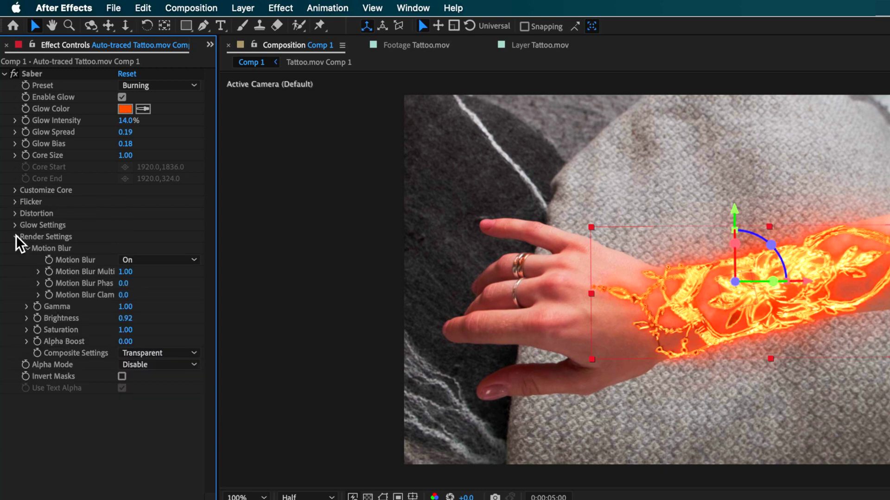
{"action": "left_click", "coordinate": [178, 354]}
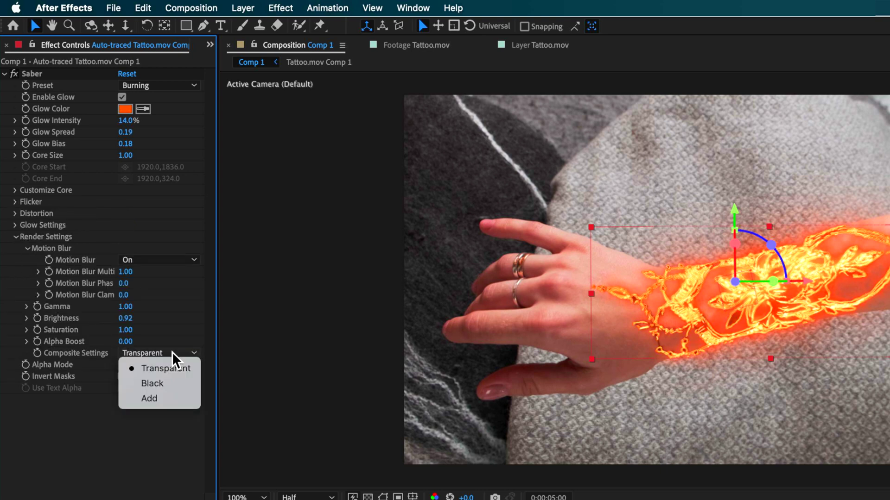
{"action": "left_click", "coordinate": [80, 354]}
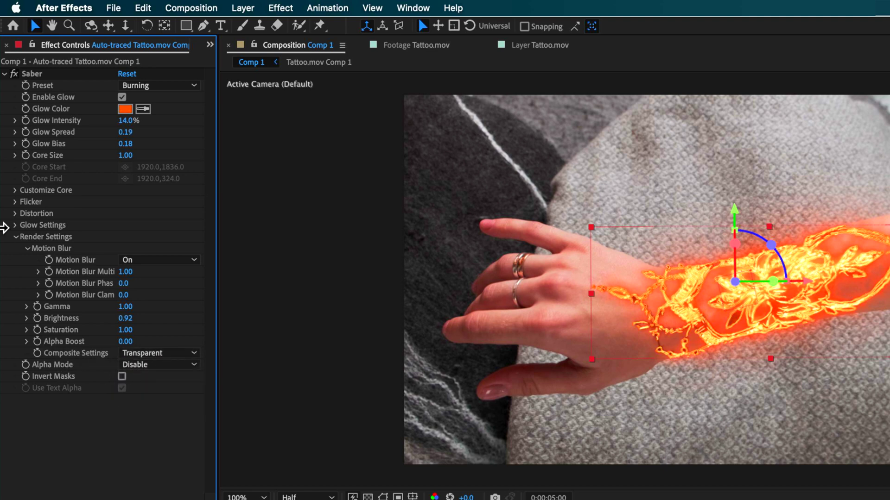
{"action": "left_click", "coordinate": [17, 236]}
- Review Saber's Customize Core options and browse the glow presets, keeping Core Type on Layer Masks and Preset on Burning
{"action": "left_click", "coordinate": [17, 191]}
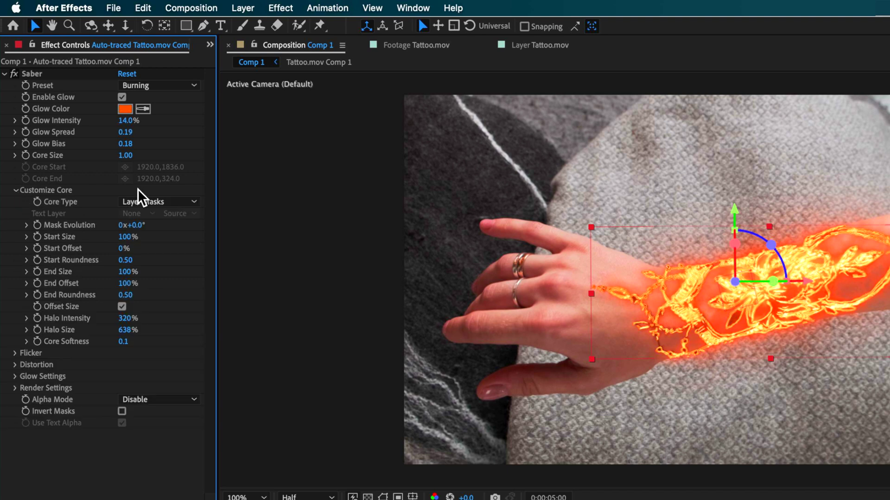
{"action": "left_click", "coordinate": [178, 203]}
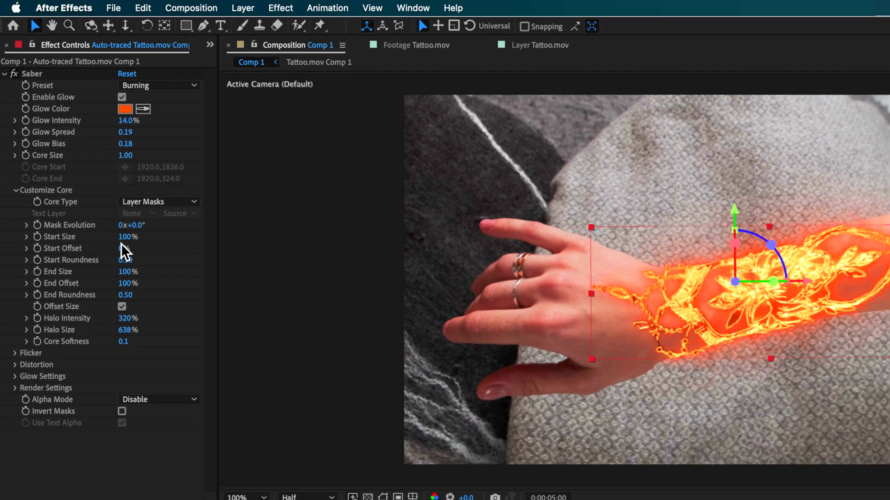
{"action": "left_click", "coordinate": [157, 86]}
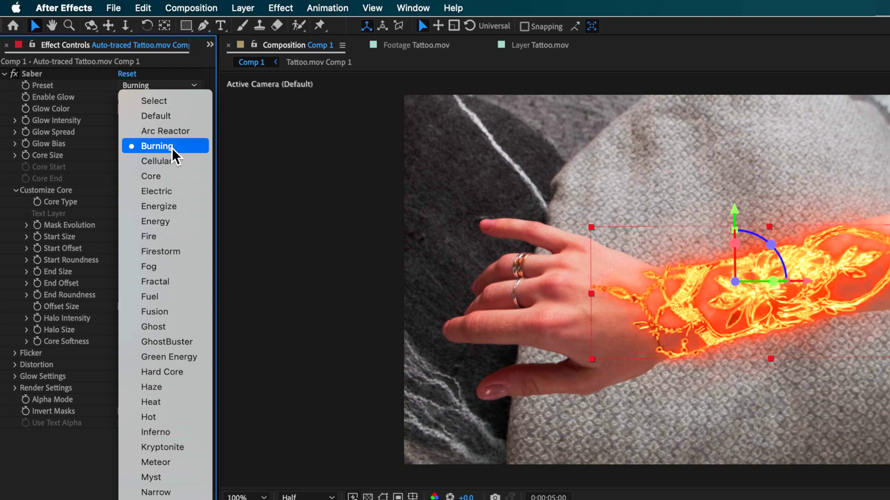
{"action": "scroll", "coordinate": [194, 301], "scroll_direction": "down", "scroll_amount": 5}
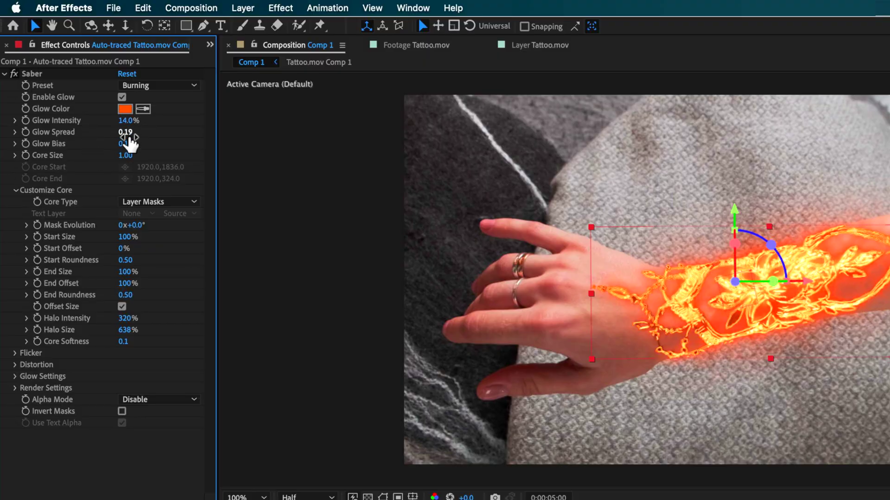
{"action": "left_click", "coordinate": [16, 190]}
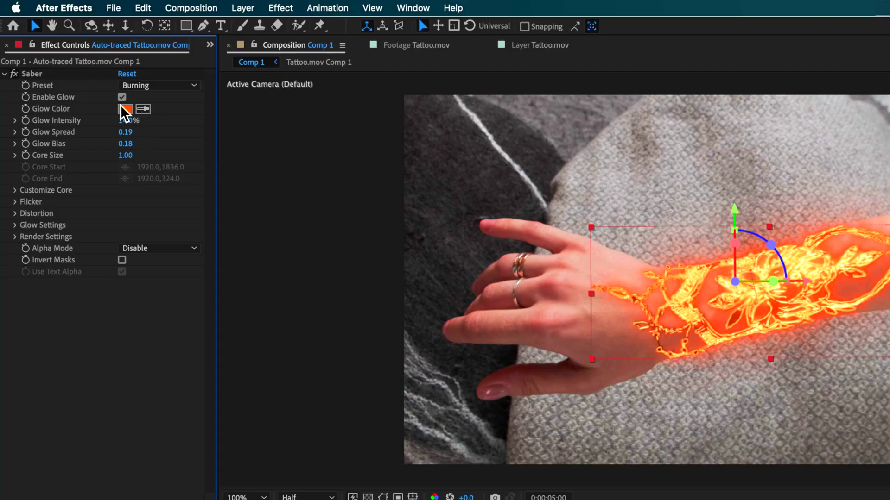
- Deselect the layers, scrub to 0:00:05:11 to check the glow on the arm, and open Saber's Flicker settings
{"action": "key", "text": "F2"}
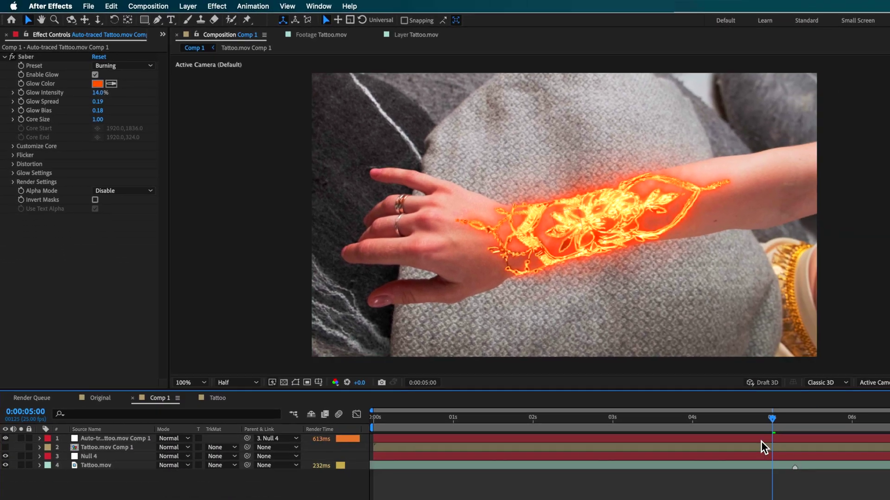
{"action": "left_click_drag", "start_coordinate": [609, 349], "coordinate": [670, 346]}
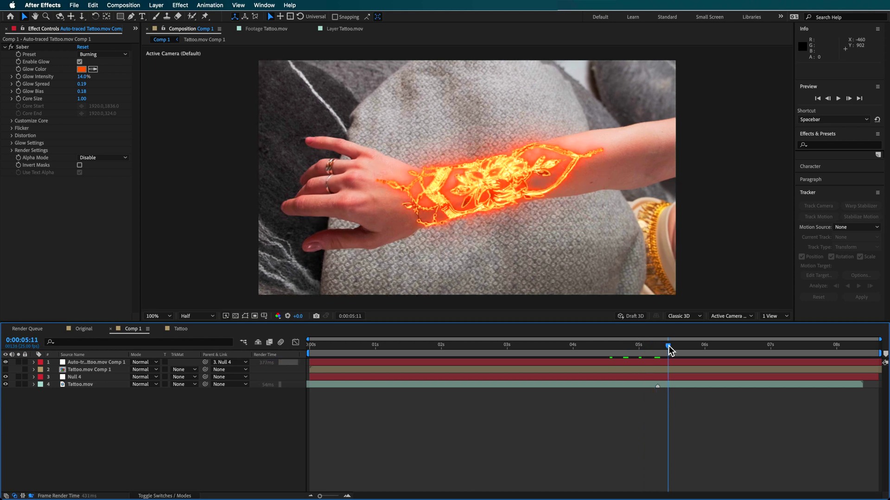
{"action": "left_click", "coordinate": [12, 128]}
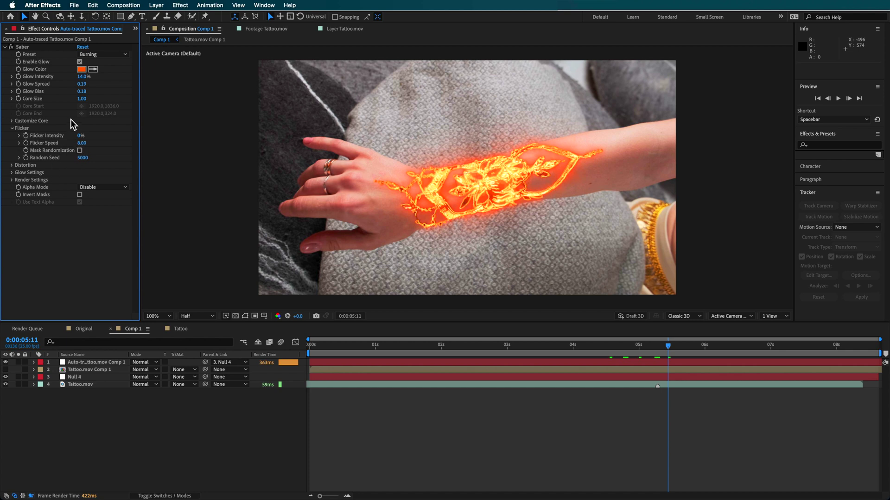
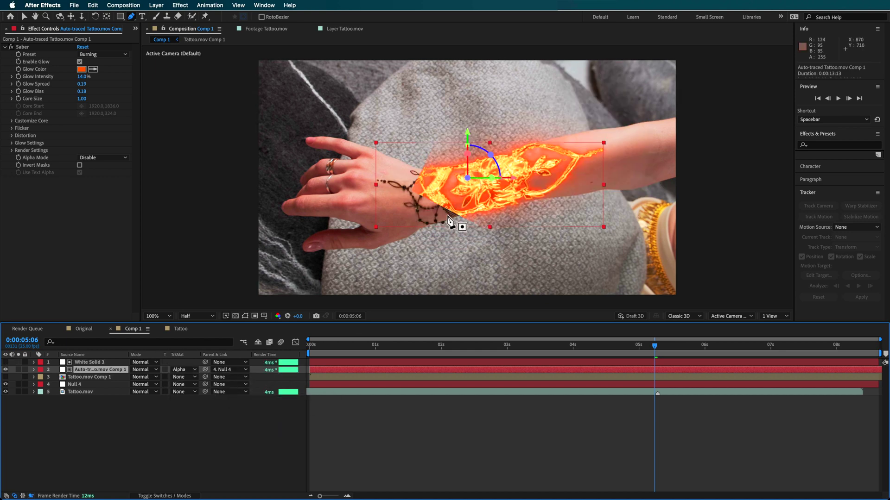
- Move the White Solid 3 matte toward the elbow to about position 1070, 562 so it uncovers less of the glowing tattoo
{"action": "left_click", "coordinate": [93, 362]}
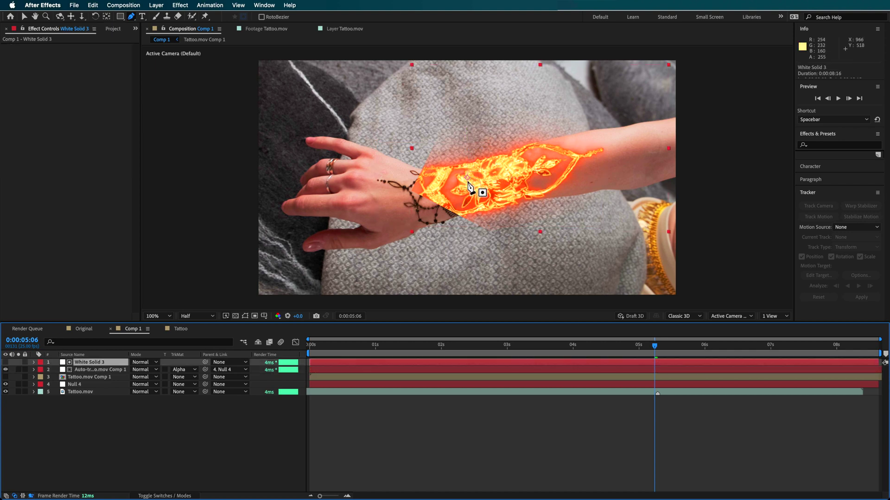
{"action": "key", "text": "v"}
{"action": "left_click_drag", "start_coordinate": [524, 165], "coordinate": [582, 161]}
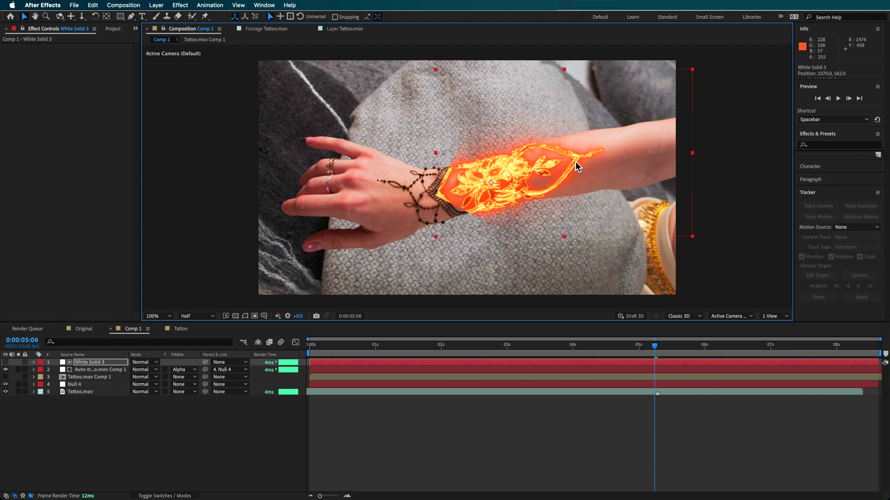
- Show the layers' track matte settings and inspect the auto-traced tattoo layer with its Alpha matte
{"action": "left_click", "coordinate": [156, 496]}
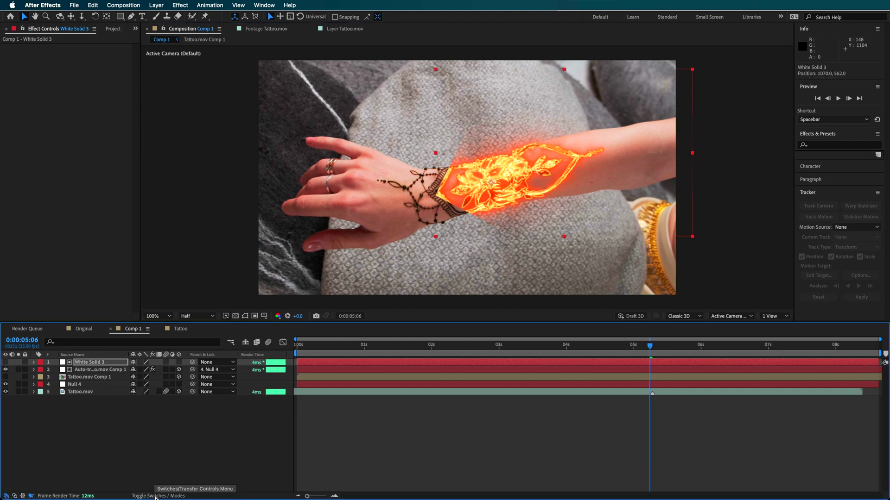
{"action": "left_click", "coordinate": [156, 497]}
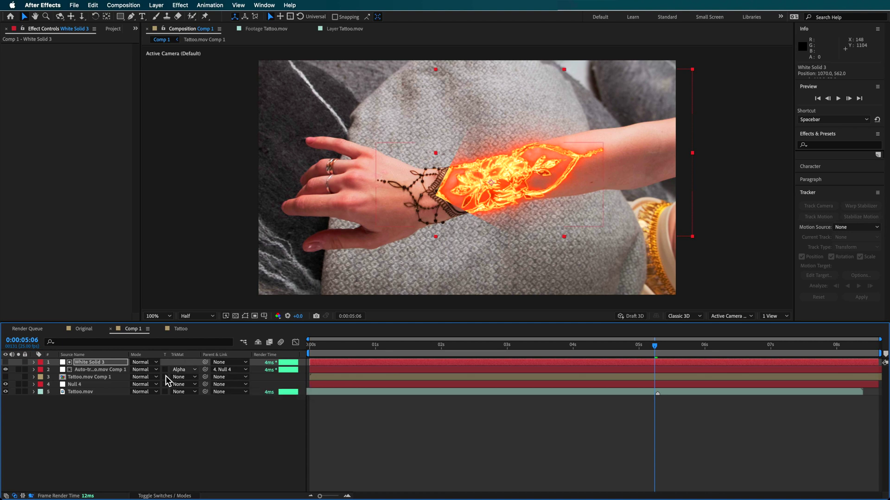
{"action": "left_click", "coordinate": [83, 371]}
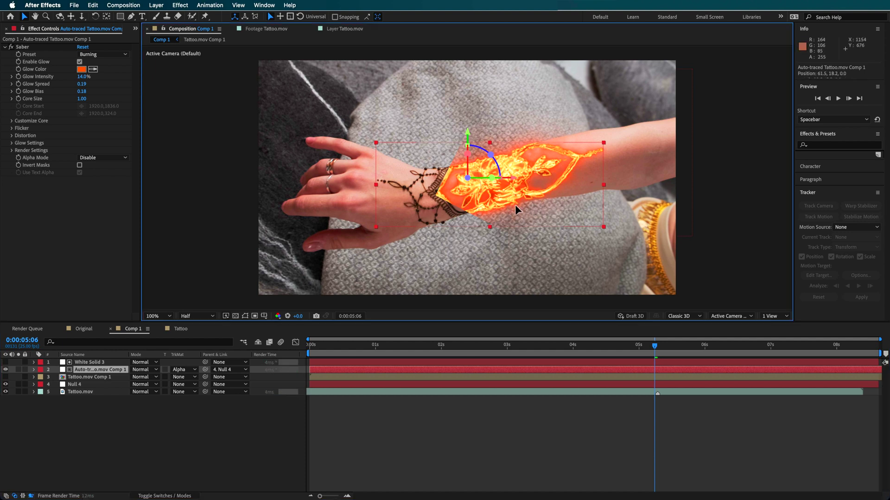
- Feather Mask 1 of the White Solid 3 matte by about 120 pixels to soften the edge of the glow reveal
{"action": "left_click", "coordinate": [93, 364]}
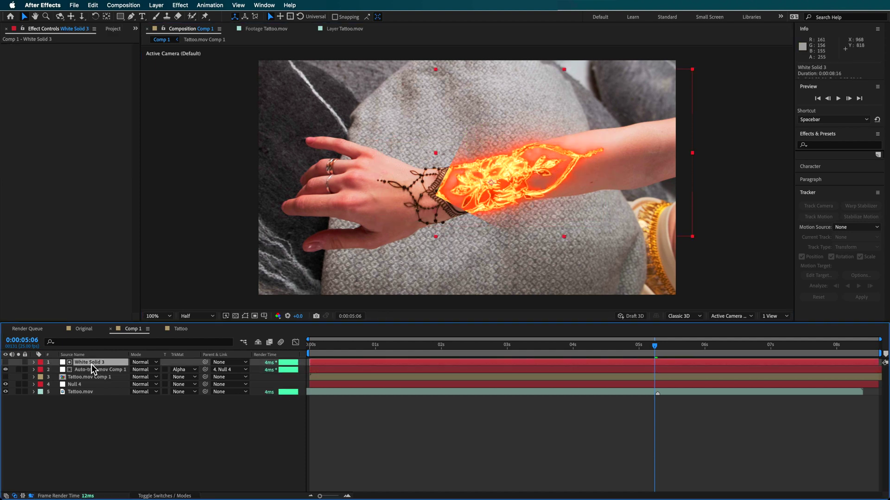
{"action": "key", "text": "m"}
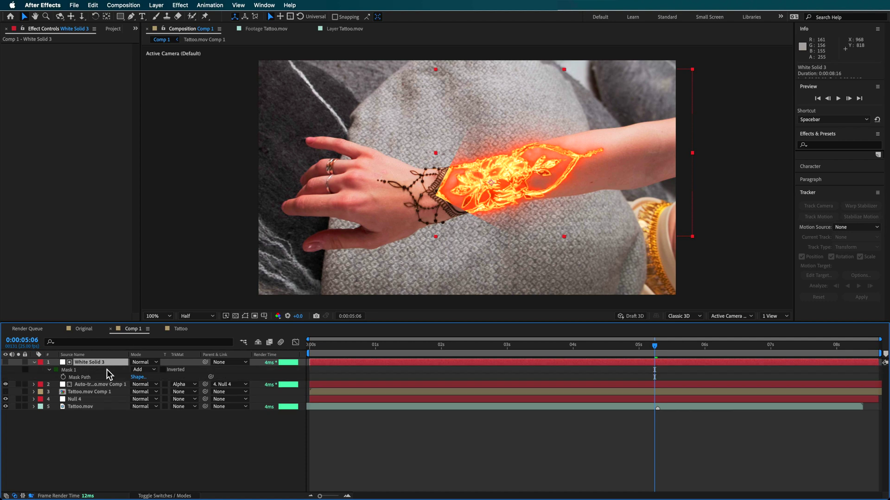
{"action": "left_click", "coordinate": [50, 370]}
{"action": "left_click", "coordinate": [49, 370]}
{"action": "left_click_drag", "start_coordinate": [146, 385], "coordinate": [219, 385]}
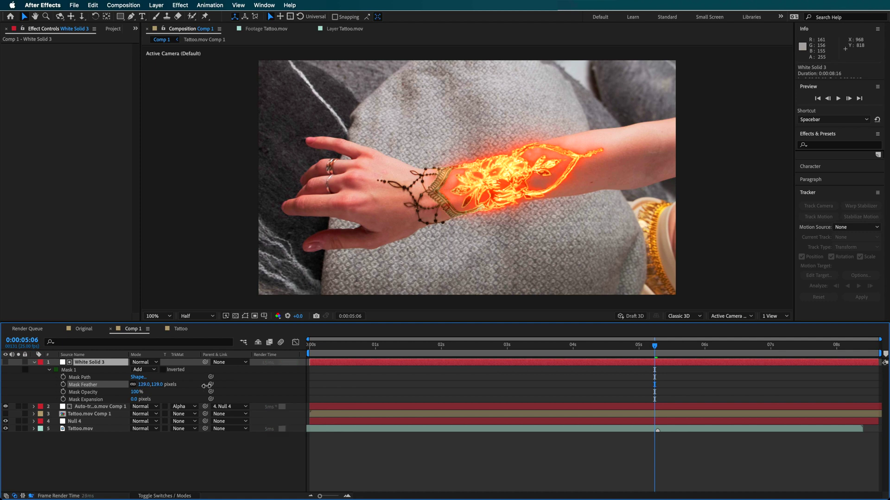
- At 0:00:06:02, keyframe White Solid 3's position at about 690, 716 and enlarge the matte so it covers the whole tattoo
{"action": "key", "text": "p"}
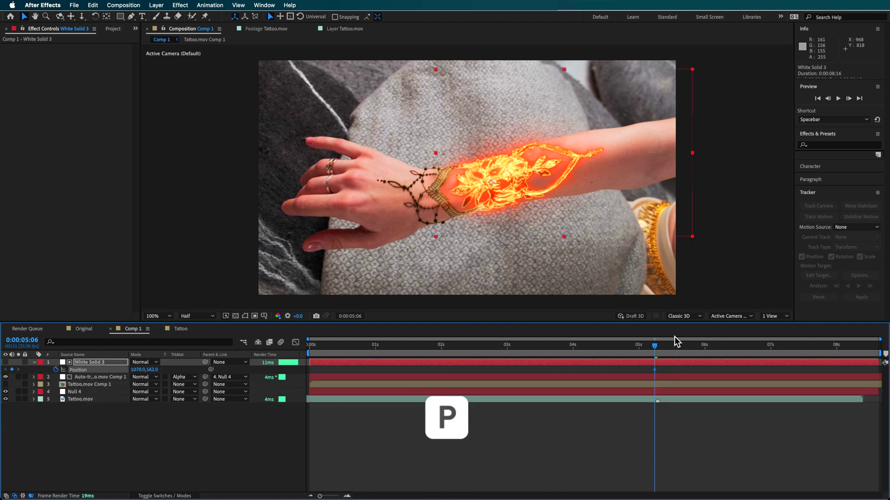
{"action": "left_click_drag", "start_coordinate": [649, 349], "coordinate": [712, 350]}
{"action": "left_click_drag", "start_coordinate": [537, 184], "coordinate": [451, 210]}
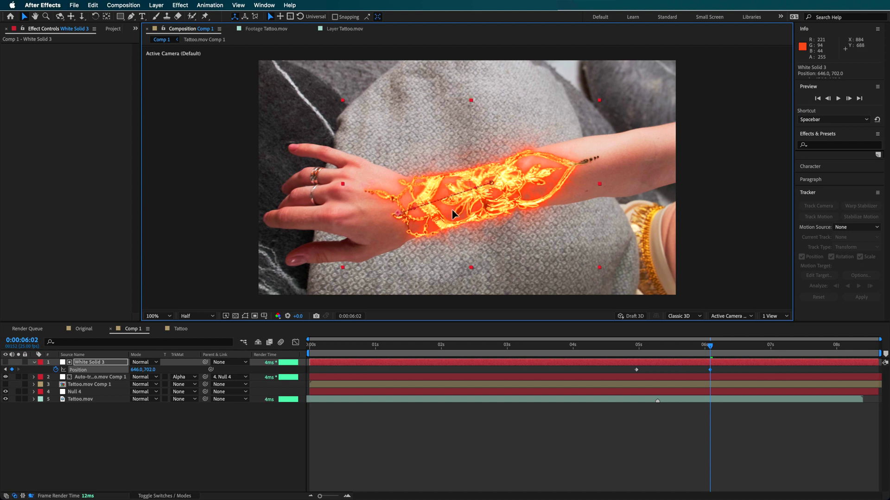
{"action": "left_click_drag", "start_coordinate": [605, 183], "coordinate": [515, 209]}
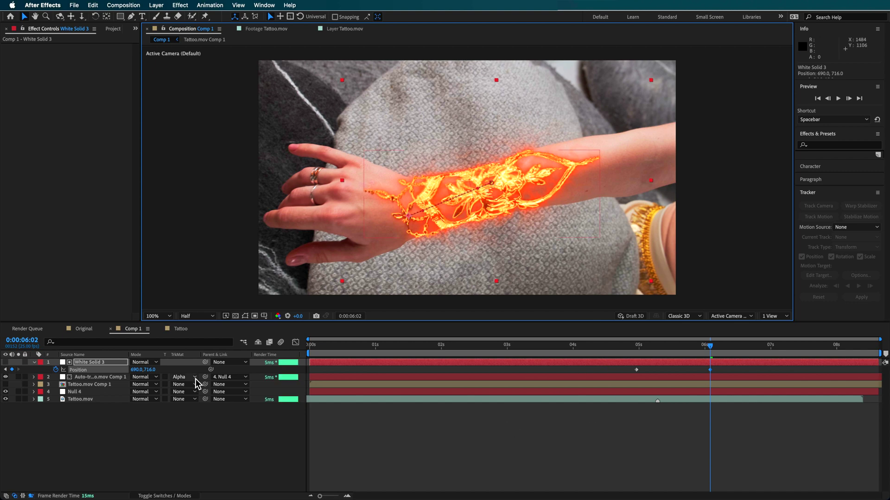
- Parent White Solid 3 to Null 4, and at 0:00:04:24 move it off the tattoo to about position 987.3, 43.1
{"action": "left_click", "coordinate": [87, 363]}
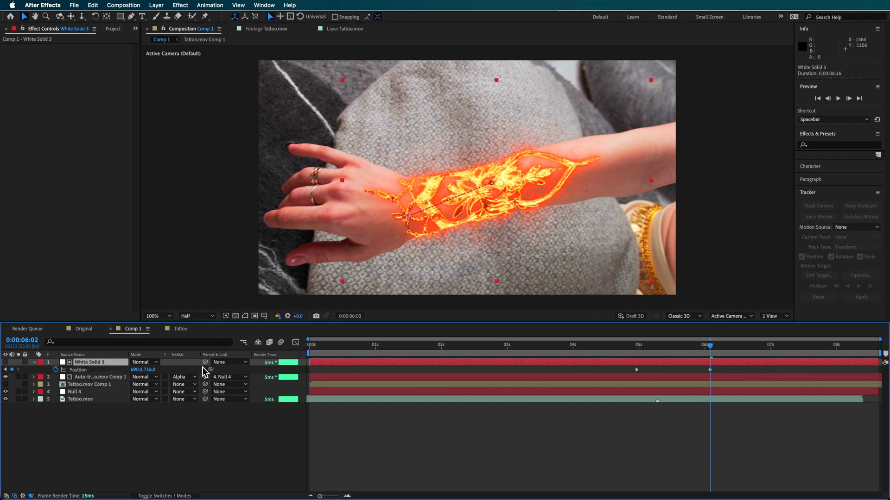
{"action": "left_click_drag", "start_coordinate": [205, 363], "coordinate": [86, 392]}
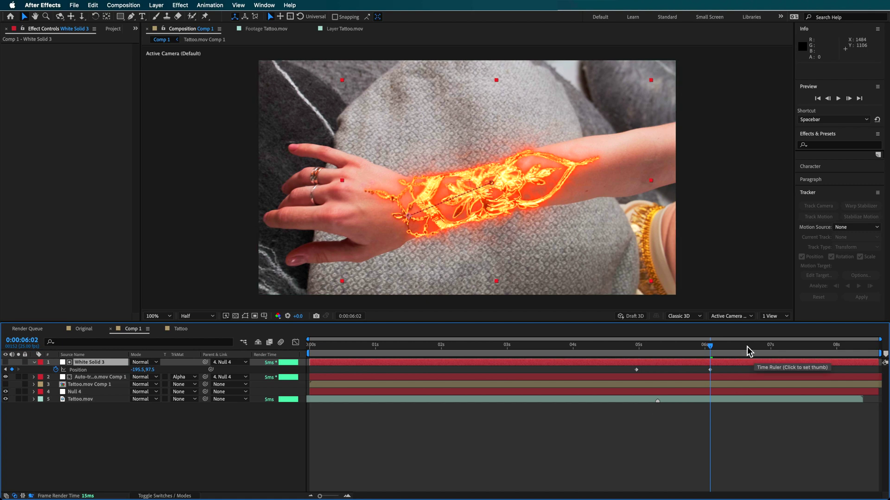
{"action": "left_click_drag", "start_coordinate": [709, 351], "coordinate": [631, 357]}
{"action": "left_click_drag", "start_coordinate": [532, 182], "coordinate": [700, 148]}
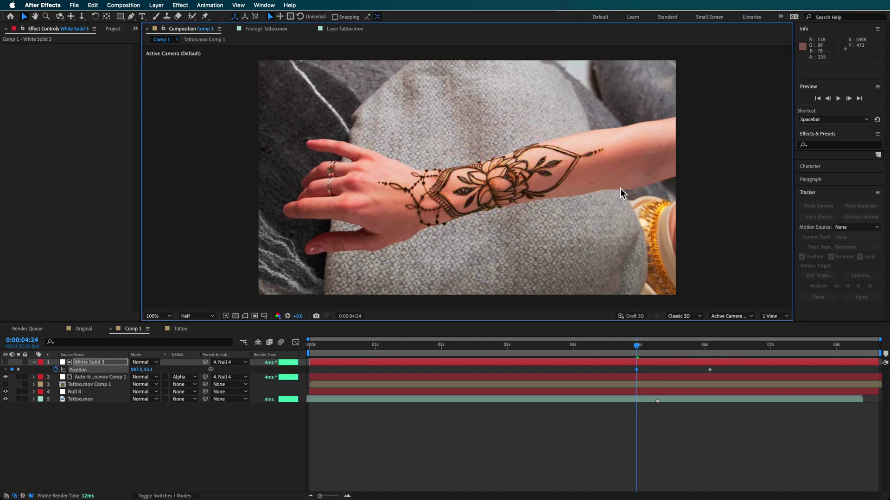
{"action": "key", "text": "space"}
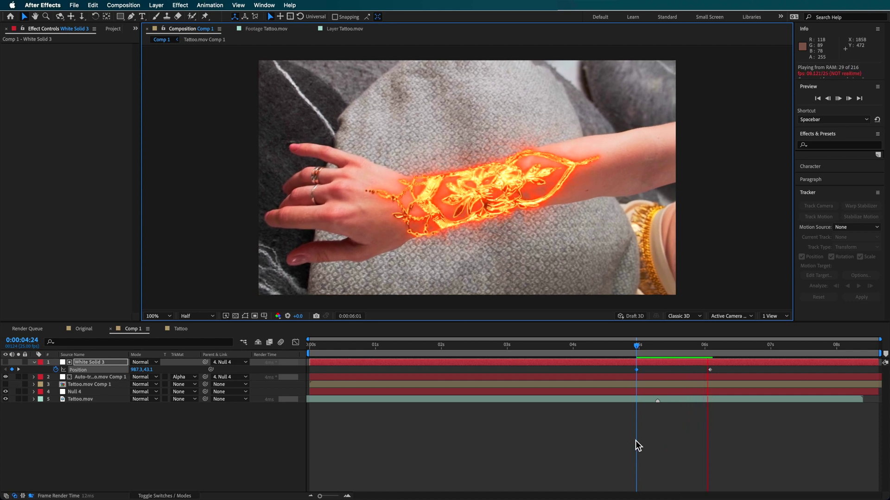
{"action": "left_click_drag", "start_coordinate": [638, 348], "coordinate": [689, 347]}
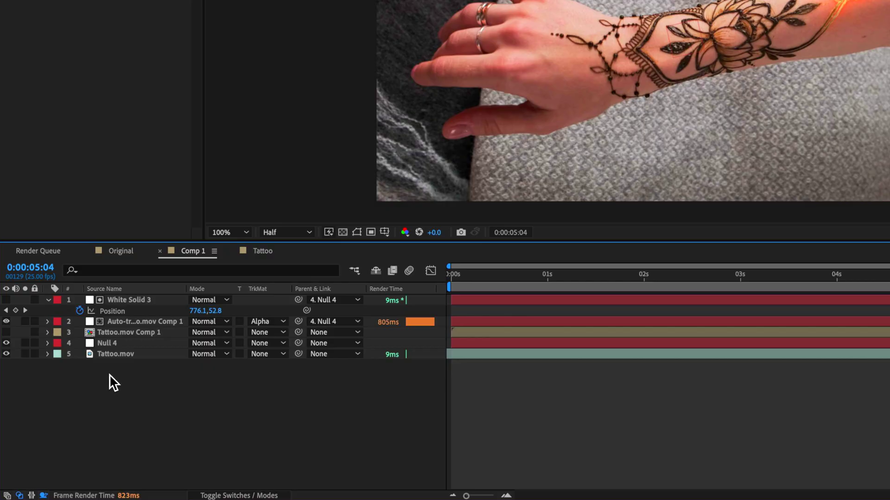
- Add a two-node camera with the 35mm preset to Comp 1 and show the layers' switches
{"action": "right_click", "coordinate": [109, 374]}
{"action": "mouse_move", "coordinate": [189, 334]}
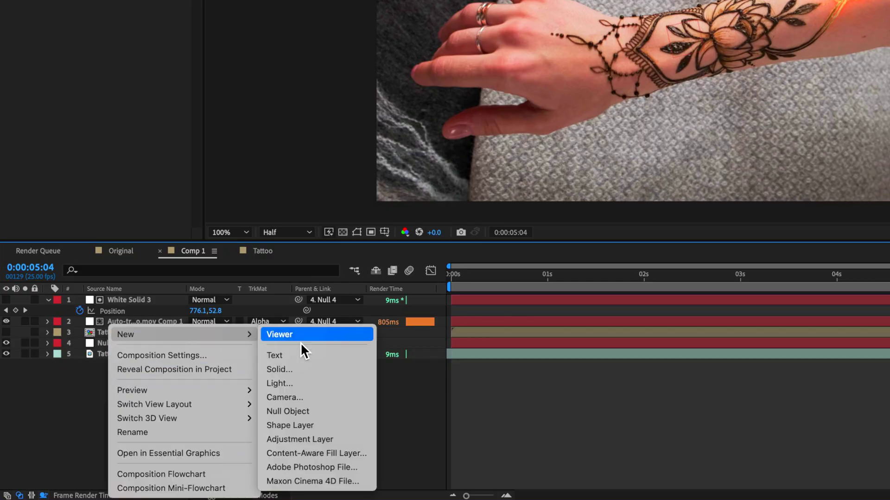
{"action": "left_click", "coordinate": [313, 399]}
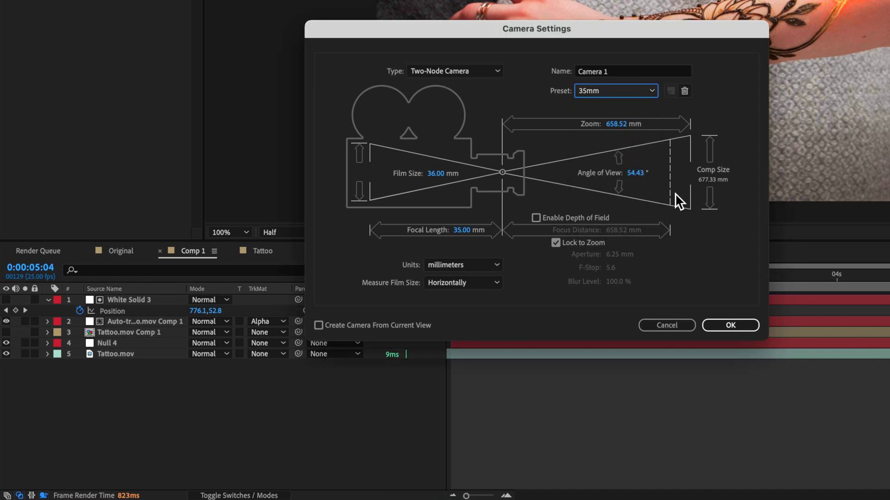
{"action": "left_click", "coordinate": [730, 325]}
{"action": "key", "text": "F4"}
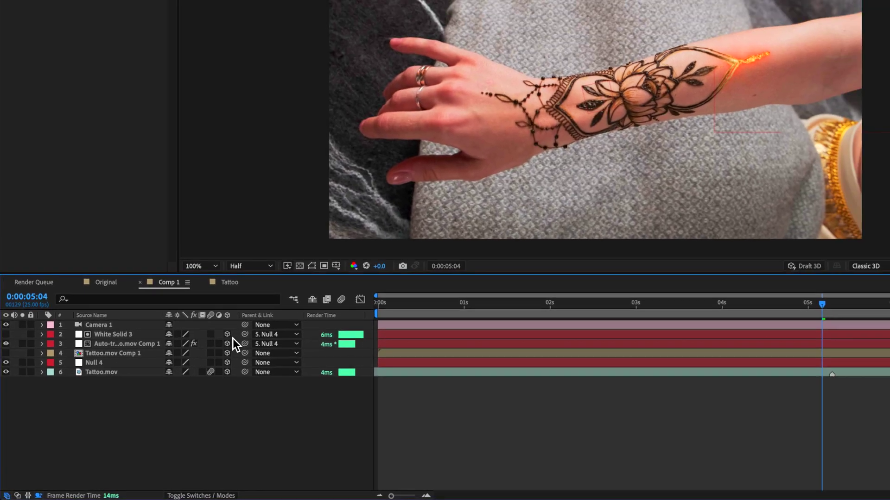
- Set the camera's first Point of Interest and Position keyframes at 0:00:05:20
{"action": "left_click", "coordinate": [866, 279]}
{"action": "left_click_drag", "start_coordinate": [615, 344], "coordinate": [681, 349]}
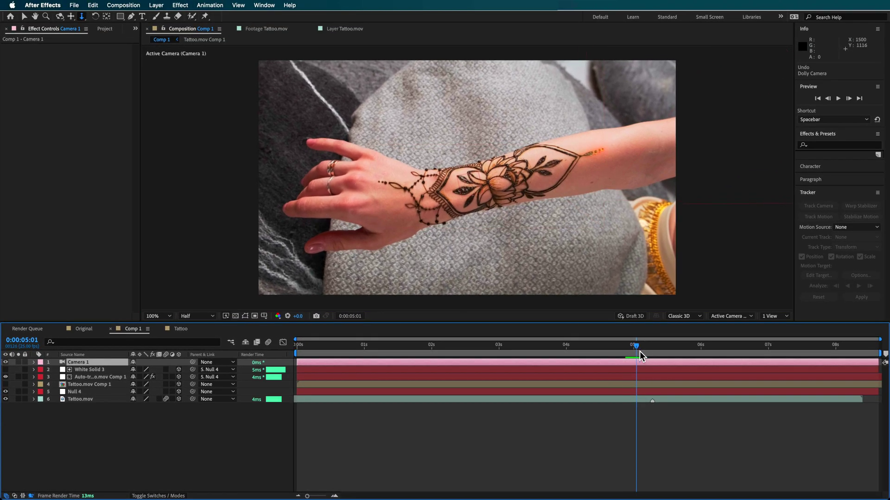
{"action": "key", "text": "space"}
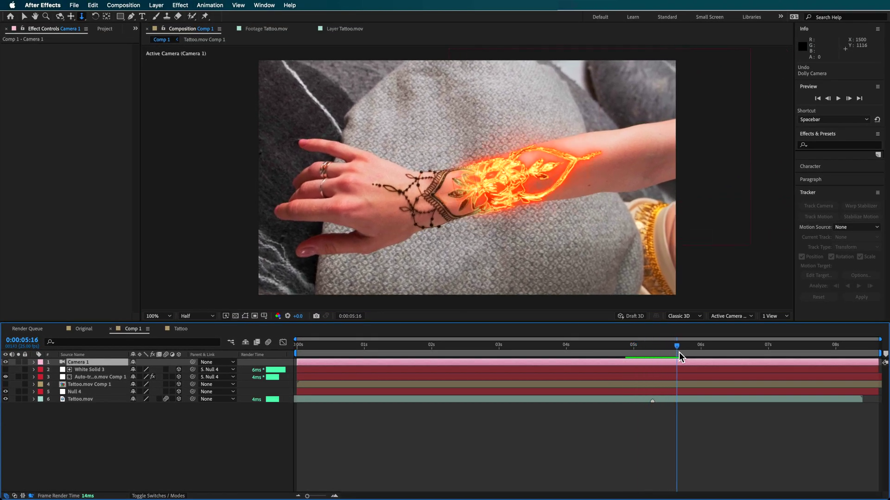
{"action": "left_click", "coordinate": [34, 362]}
{"action": "left_click", "coordinate": [41, 370]}
{"action": "left_click", "coordinate": [74, 377]}
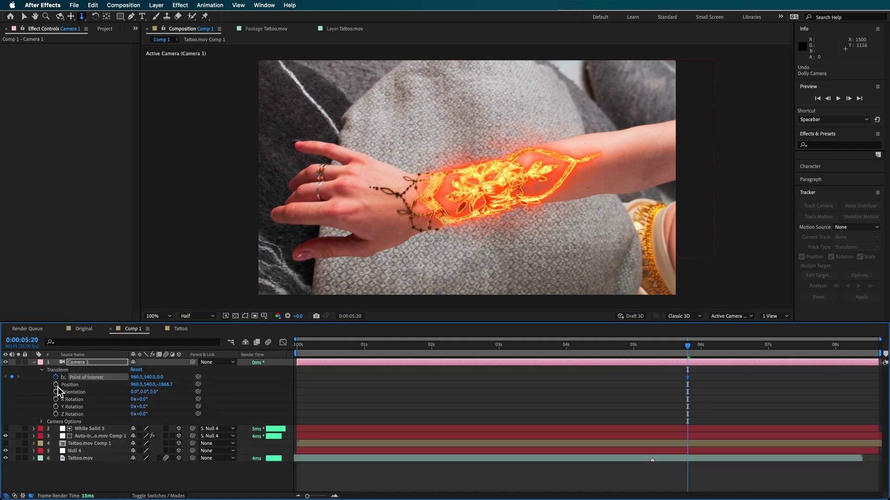
{"action": "left_click", "coordinate": [69, 385]}
- At 0:00:06:17, push the camera into the glowing flower, framing it at about position 1185.5, 582.1, -89.1
{"action": "left_click_drag", "start_coordinate": [696, 345], "coordinate": [751, 353]}
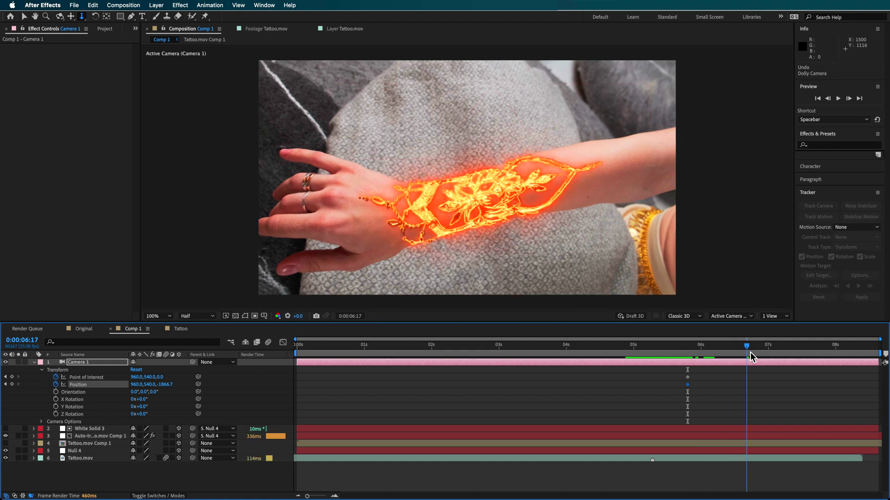
{"action": "left_click_drag", "start_coordinate": [507, 216], "coordinate": [584, 83]}
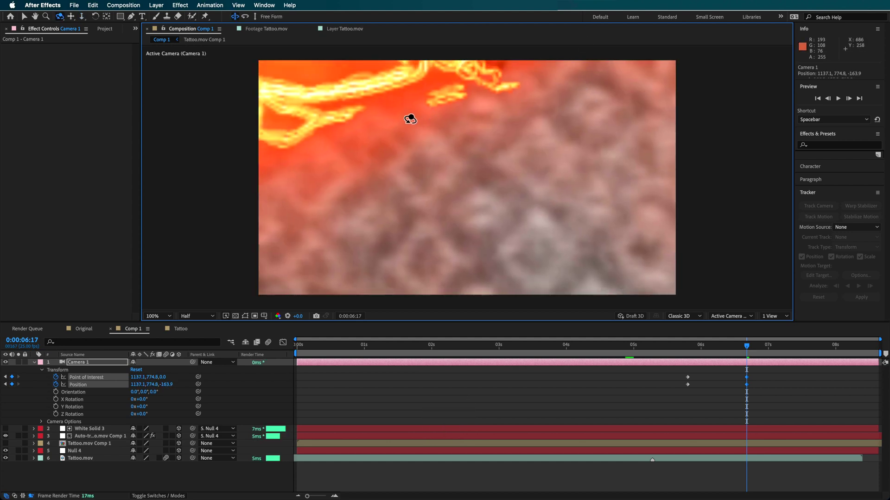
{"action": "left_click_drag", "start_coordinate": [408, 110], "coordinate": [444, 158]}
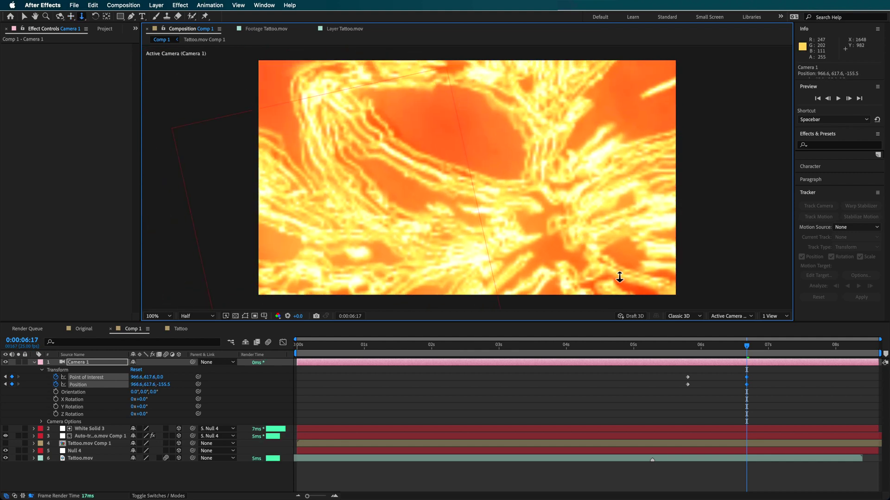
{"action": "left_click_drag", "start_coordinate": [489, 245], "coordinate": [507, 228]}
- Move the camera's starting keyframes to 0:00:05:08 and apply Easy Ease to all its Point of Interest and Position keyframes
{"action": "left_click_drag", "start_coordinate": [746, 371], "coordinate": [657, 388]}
{"action": "left_click_drag", "start_coordinate": [763, 370], "coordinate": [622, 393]}
{"action": "right_click", "coordinate": [655, 384]}
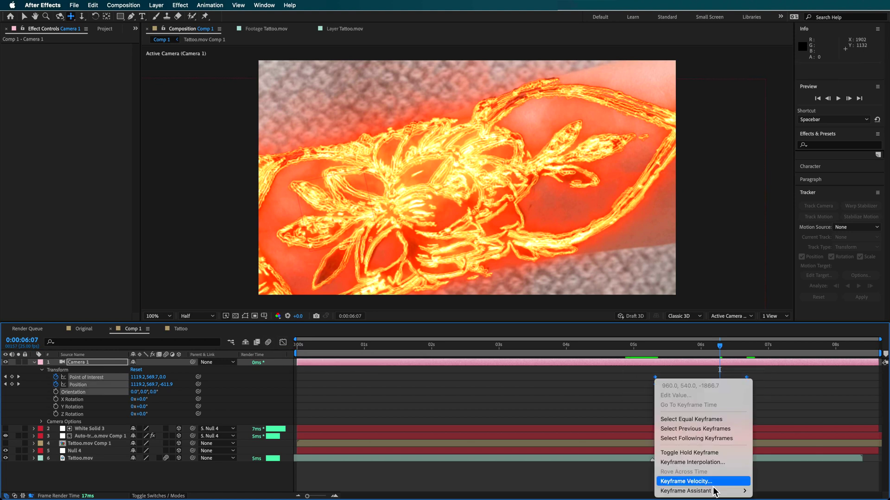
{"action": "mouse_move", "coordinate": [722, 490]}
{"action": "left_click", "coordinate": [850, 433]}
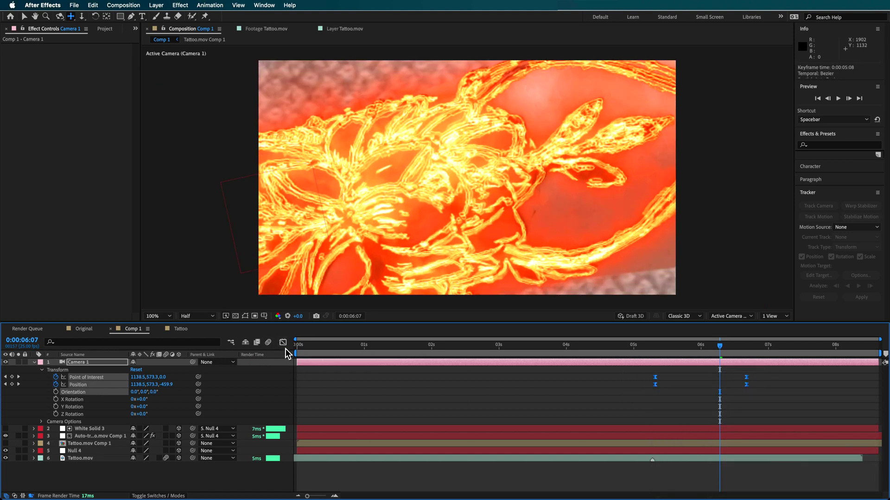
- In the speed graph, lengthen the first Point of Interest and Position keyframes' outgoing easing, with Position influence at about 68%
{"action": "left_click", "coordinate": [283, 342]}
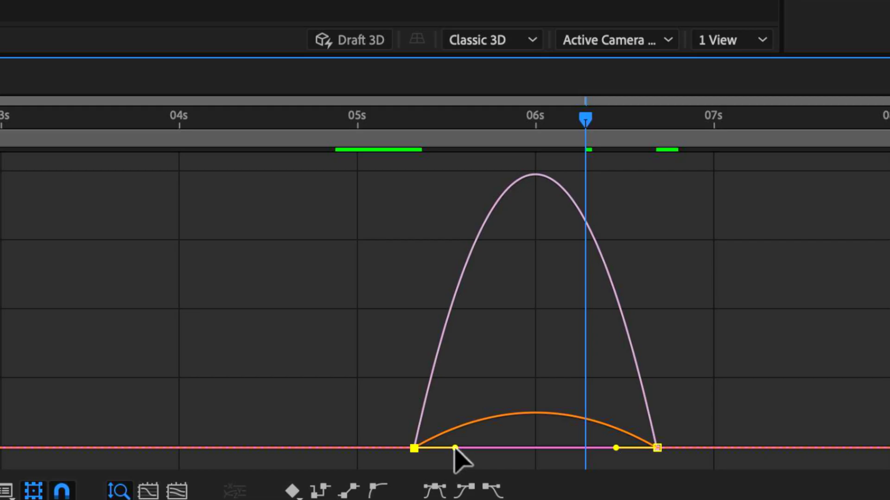
{"action": "left_click_drag", "start_coordinate": [669, 474], "coordinate": [692, 476]}
{"action": "left_click_drag", "start_coordinate": [508, 449], "coordinate": [513, 448]}
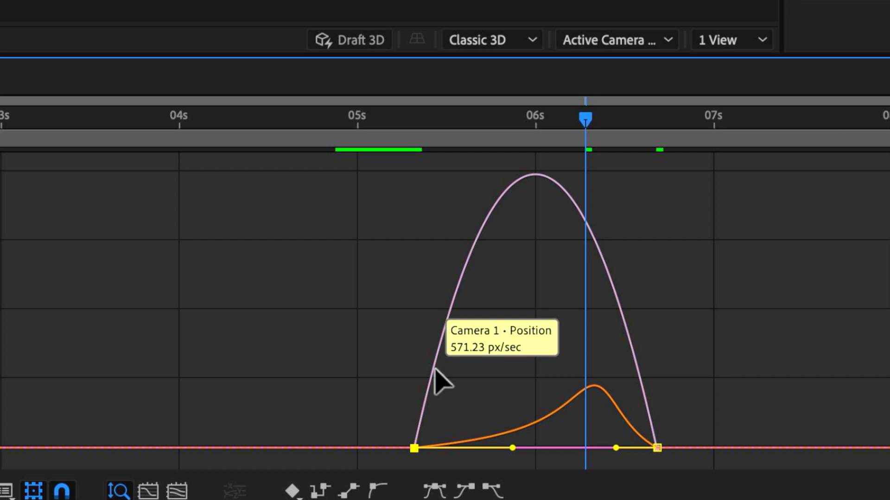
{"action": "left_click", "coordinate": [444, 447]}
{"action": "left_click_drag", "start_coordinate": [446, 447], "coordinate": [496, 446]}
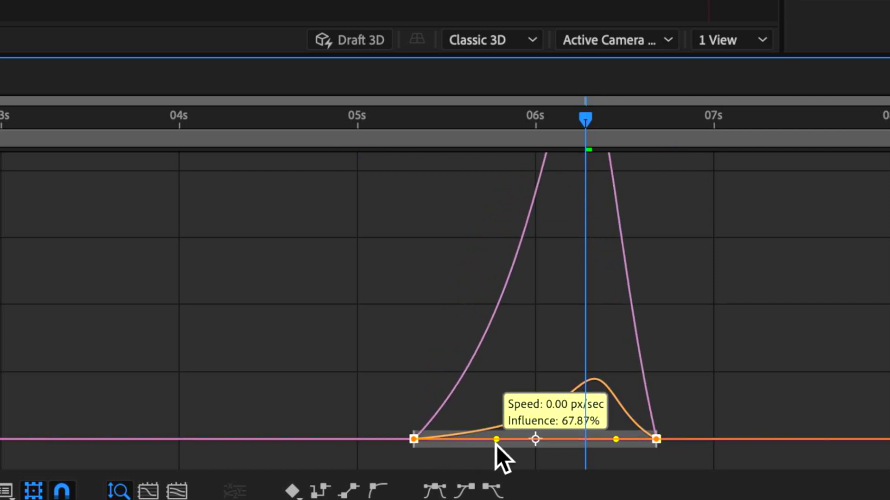
- Preview the eased camera push from around 0:00:05:04, and close the Graph Editor
{"action": "left_click", "coordinate": [644, 355]}
{"action": "key", "text": "space"}
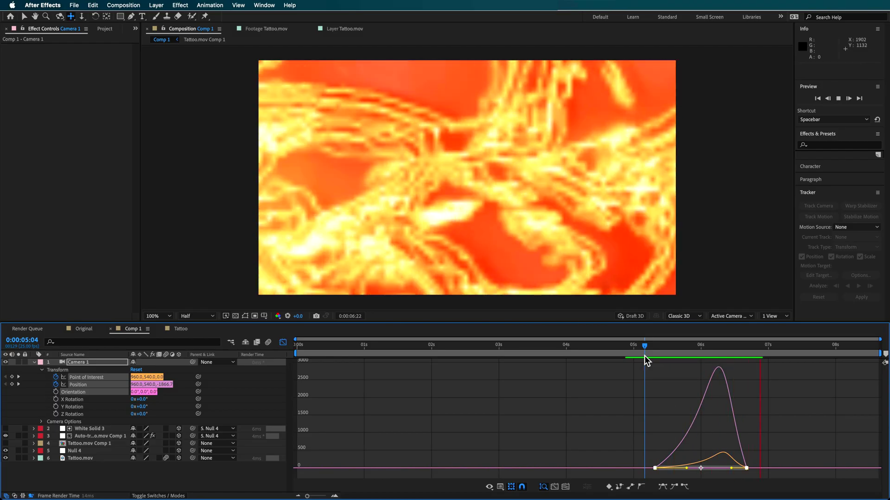
{"action": "left_click_drag", "start_coordinate": [686, 350], "coordinate": [648, 353]}
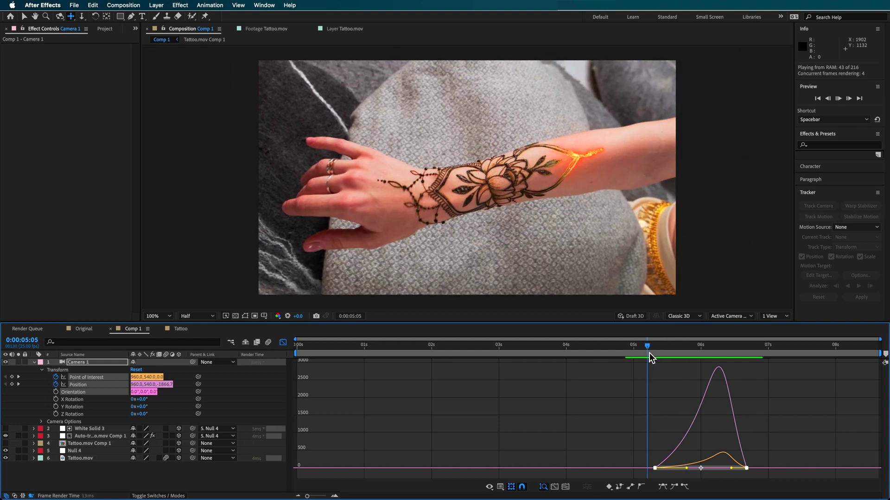
{"action": "key", "text": "space"}
{"action": "left_click", "coordinate": [282, 343]}
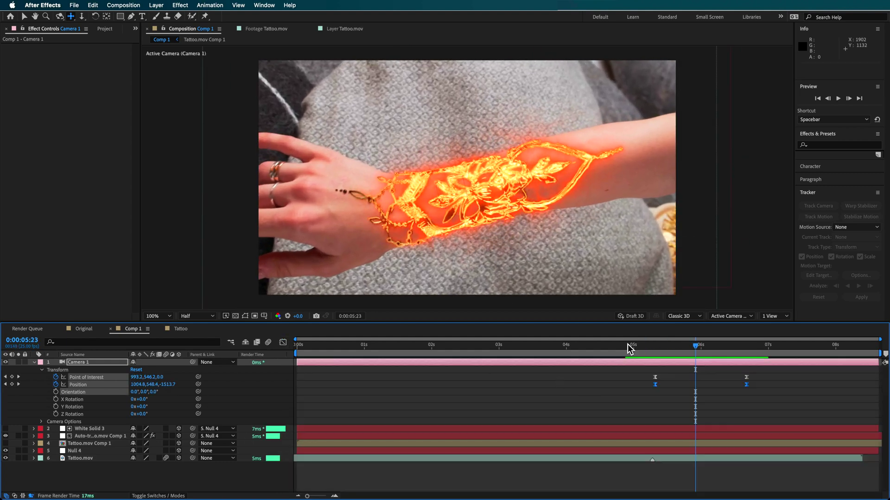
- Keyframe the camera's Z Rotation from 0° at 0:00:05:08 to about 34° at 0:00:06:17
{"action": "left_click_drag", "start_coordinate": [668, 347], "coordinate": [660, 346]}
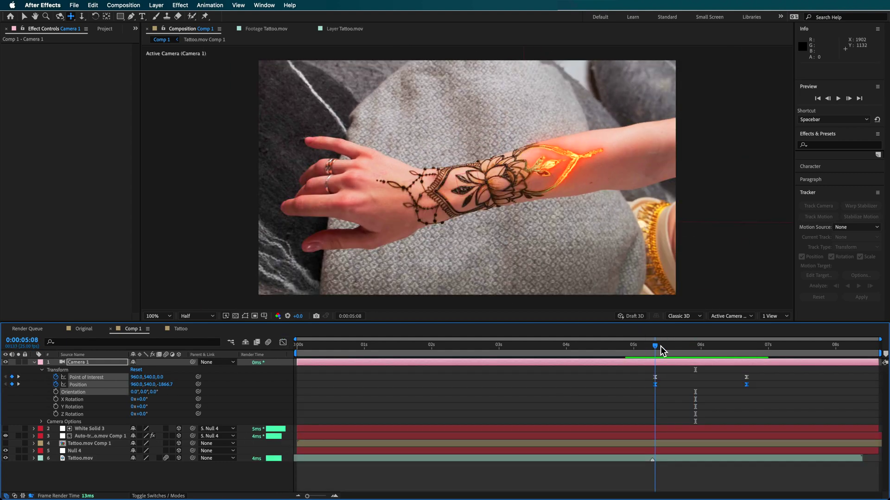
{"action": "left_click", "coordinate": [57, 415]}
{"action": "left_click_drag", "start_coordinate": [680, 346], "coordinate": [763, 352]}
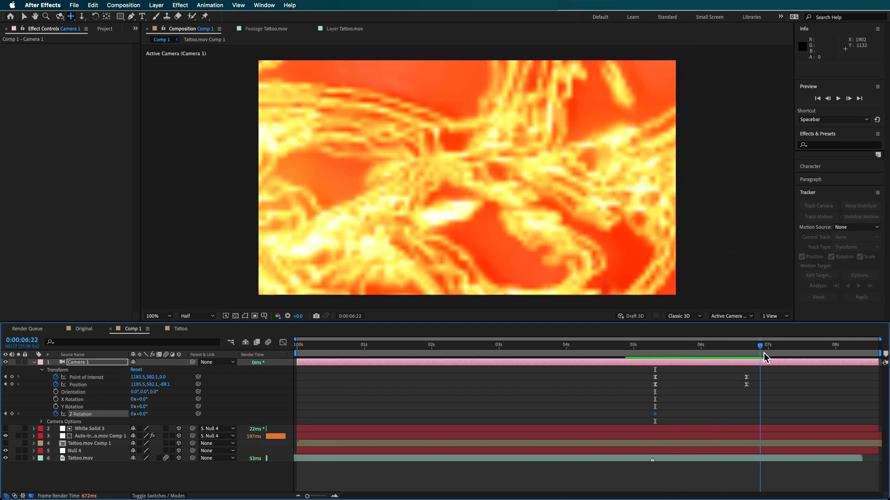
{"action": "left_click_drag", "start_coordinate": [141, 413], "coordinate": [164, 415]}
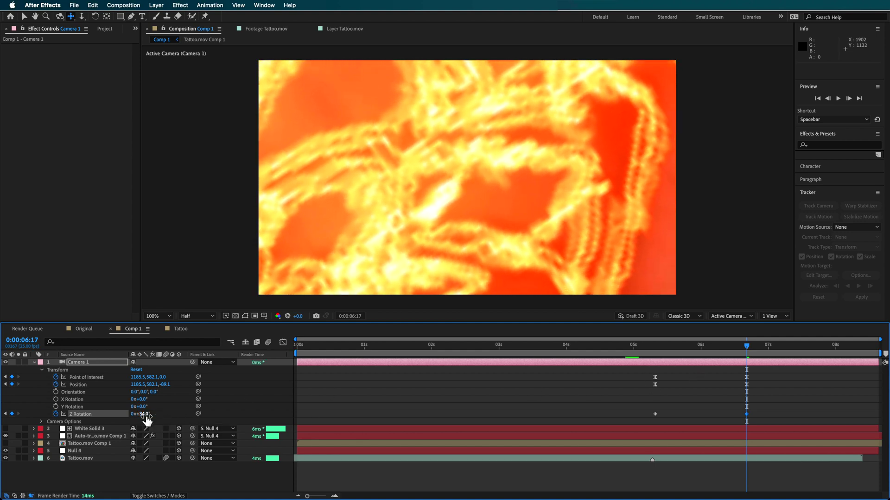
{"action": "left_click_drag", "start_coordinate": [747, 345], "coordinate": [660, 358]}
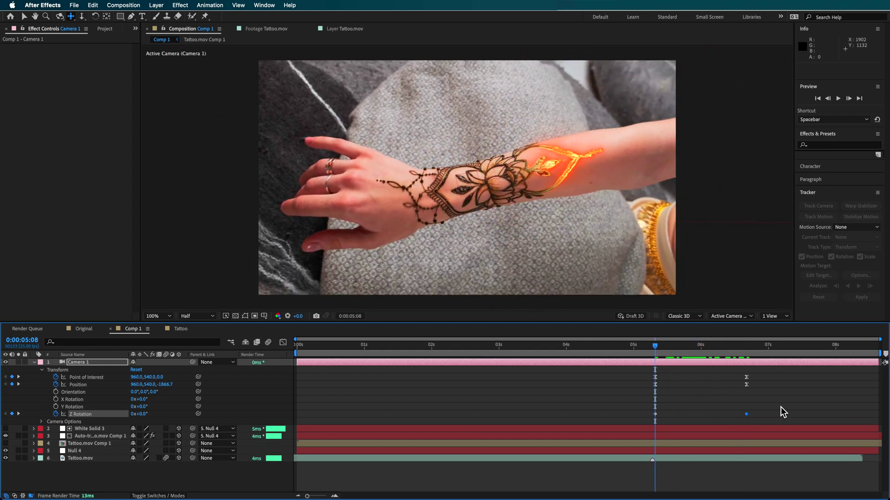
- Apply Easy Ease to the camera's Z Rotation keyframes
{"action": "left_click_drag", "start_coordinate": [654, 418], "coordinate": [657, 415]}
{"action": "right_click", "coordinate": [657, 416]}
{"action": "mouse_move", "coordinate": [695, 491]}
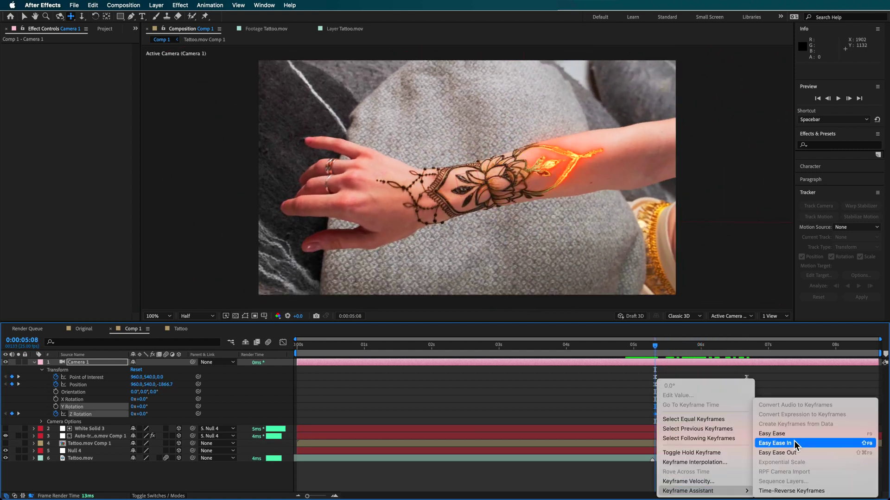
{"action": "left_click", "coordinate": [785, 437]}
- In the speed graph, lengthen the first Z Rotation keyframe's outgoing easing, and preview the rotating camera push
{"action": "left_click", "coordinate": [283, 342]}
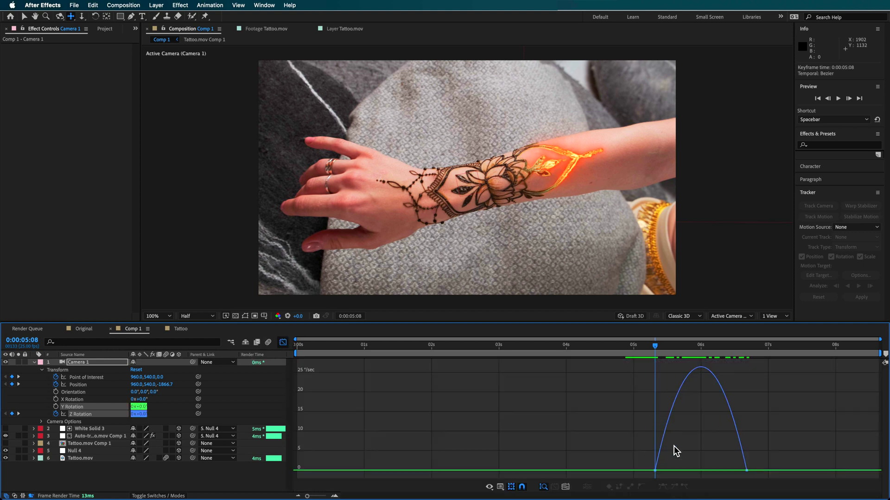
{"action": "left_click_drag", "start_coordinate": [662, 471], "coordinate": [693, 470]}
{"action": "key", "text": "space"}
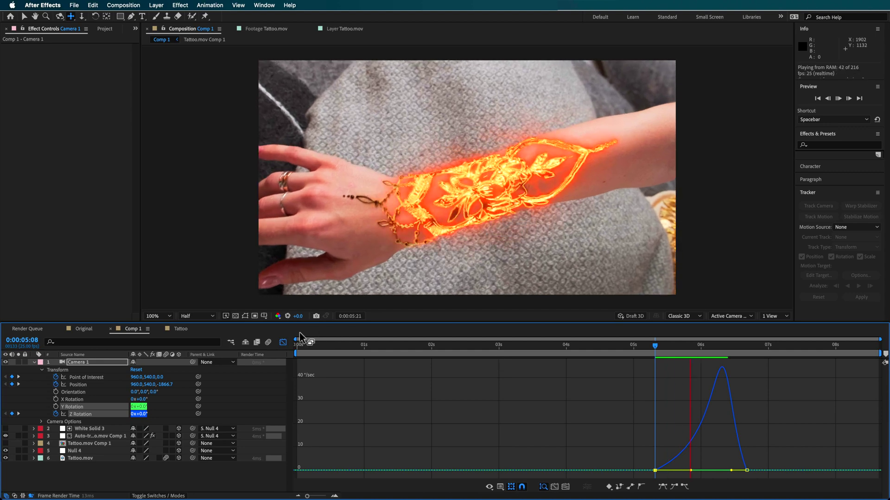
{"action": "left_click", "coordinate": [283, 342]}
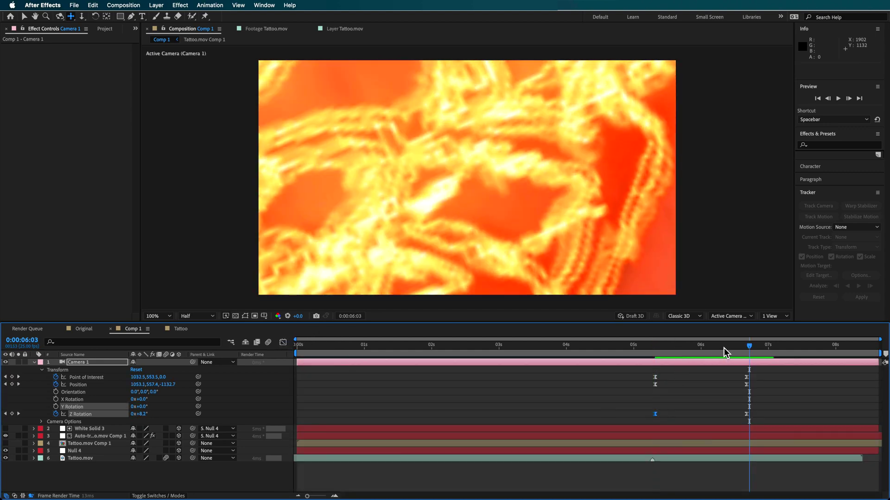
{"action": "left_click_drag", "start_coordinate": [749, 347], "coordinate": [732, 350]}
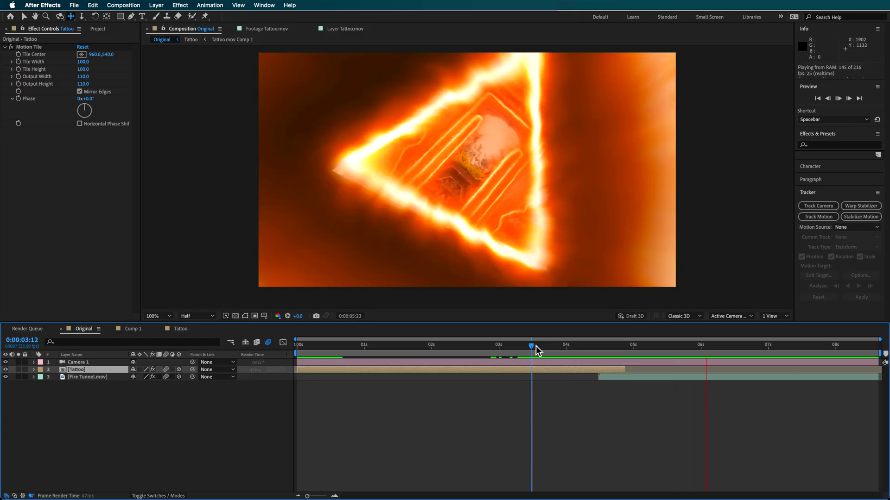
- Preview the Original composition's transition from the burning tattoo into the fire tunnel, starting around 0:00:03:13
{"action": "left_click_drag", "start_coordinate": [535, 345], "coordinate": [596, 348]}
{"action": "key", "text": "space"}
{"action": "left_click", "coordinate": [535, 347]}
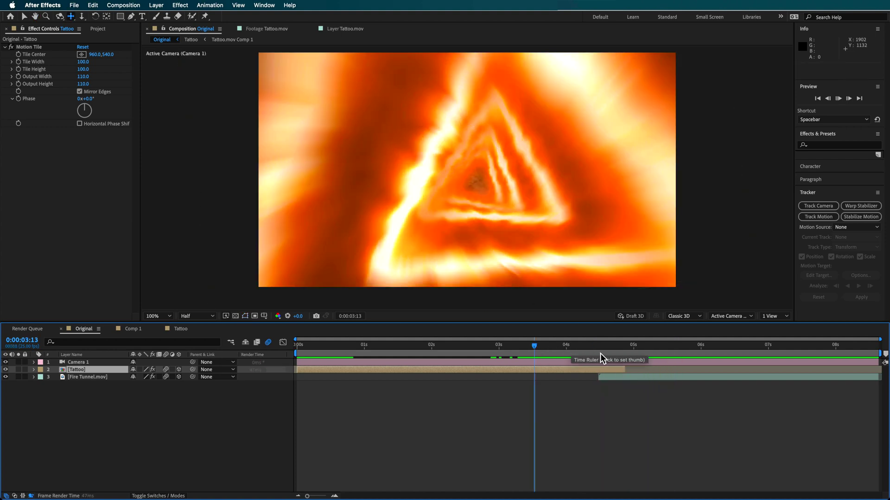
{"action": "key", "text": "space"}
{"action": "left_click", "coordinate": [616, 346]}
{"action": "left_click_drag", "start_coordinate": [615, 346], "coordinate": [593, 349]}
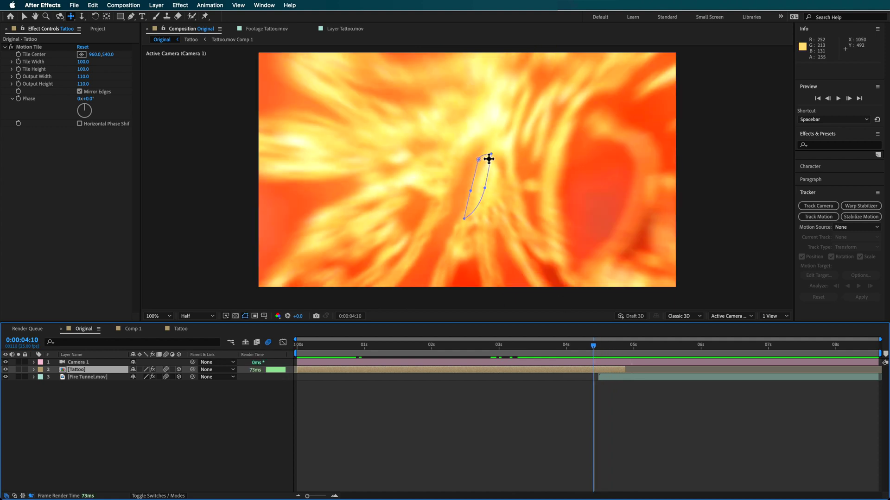
- Examine the leaf-shaped mask on the Tattoo layer between 0:00:04:01 and 0:00:04:15, and activate the Pen tool
{"action": "key", "text": "v"}
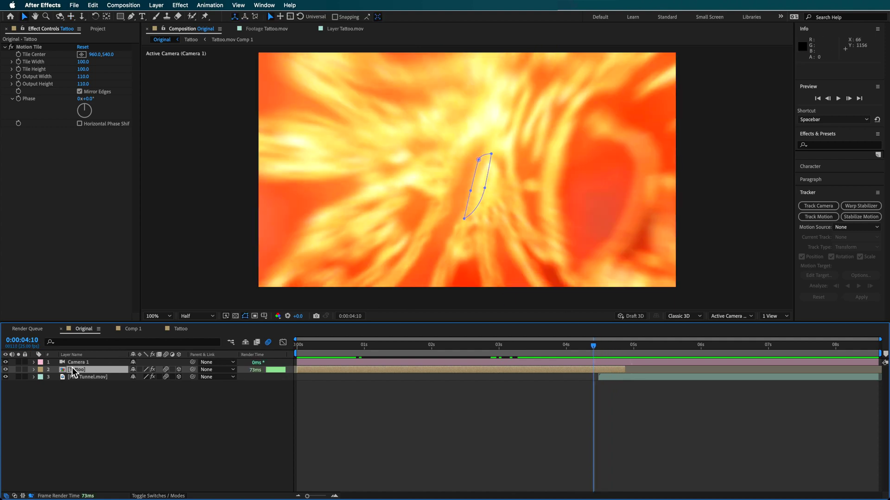
{"action": "left_click_drag", "start_coordinate": [585, 346], "coordinate": [569, 349]}
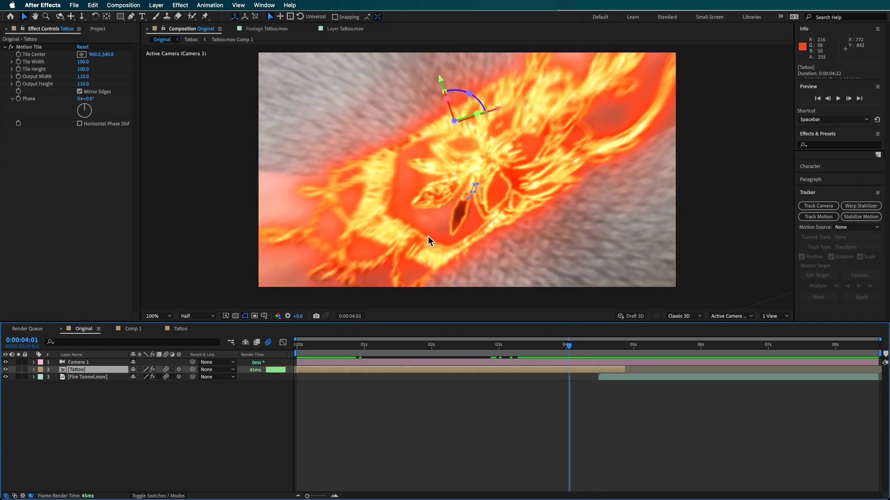
{"action": "left_click_drag", "start_coordinate": [577, 347], "coordinate": [590, 346]}
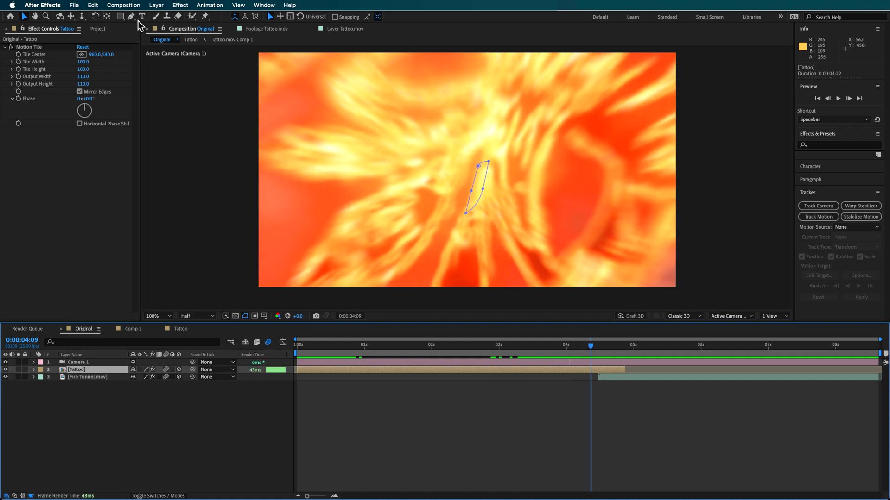
{"action": "left_click", "coordinate": [131, 17]}
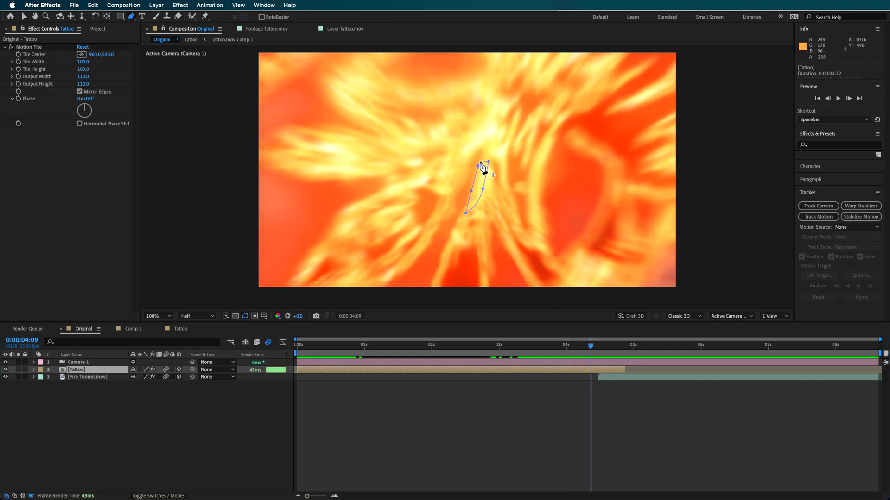
{"action": "mouse_move", "coordinate": [591, 343]}
{"action": "left_mouse_down"}
{"action": "mouse_move", "coordinate": [616, 349]}
{"action": "mouse_move", "coordinate": [607, 348]}
{"action": "left_mouse_up"}
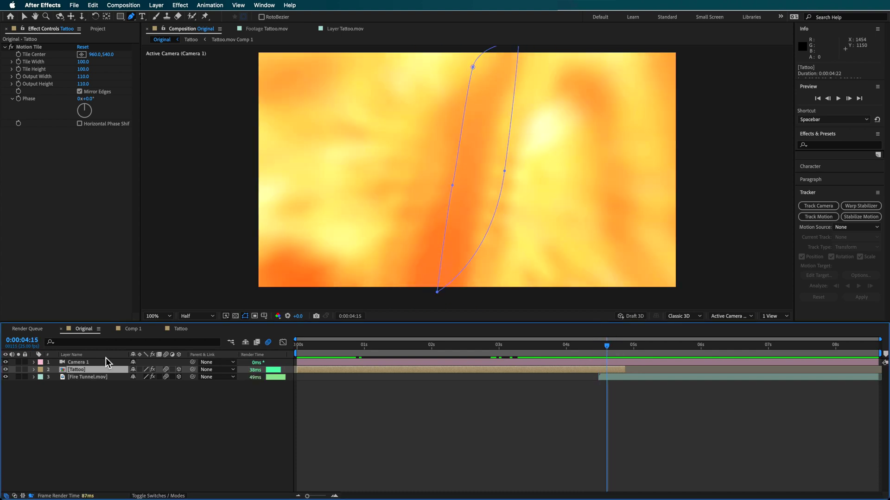
- Reveal the Tattoo layer's Mask 1 properties and examine how its Mask Expansion keyframes open onto the fire tunnel from 0:00:04:13
{"action": "key", "text": "m"}
{"action": "key", "text": "m"}
{"action": "key", "text": "m"}
{"action": "key", "text": "m"}
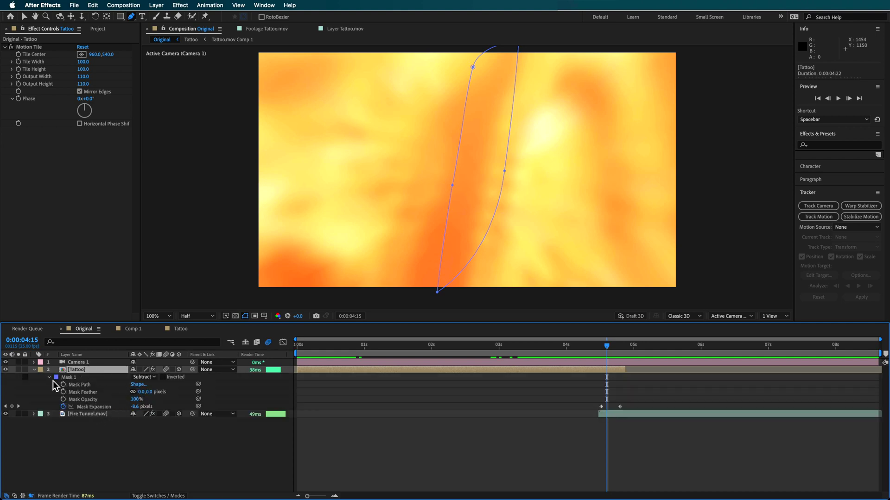
{"action": "left_click_drag", "start_coordinate": [609, 349], "coordinate": [601, 348]}
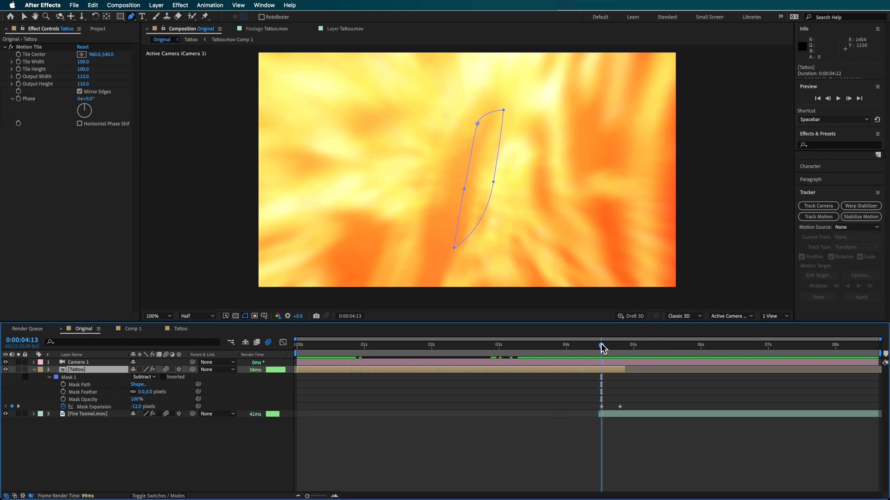
{"action": "left_click_drag", "start_coordinate": [604, 350], "coordinate": [614, 347]}
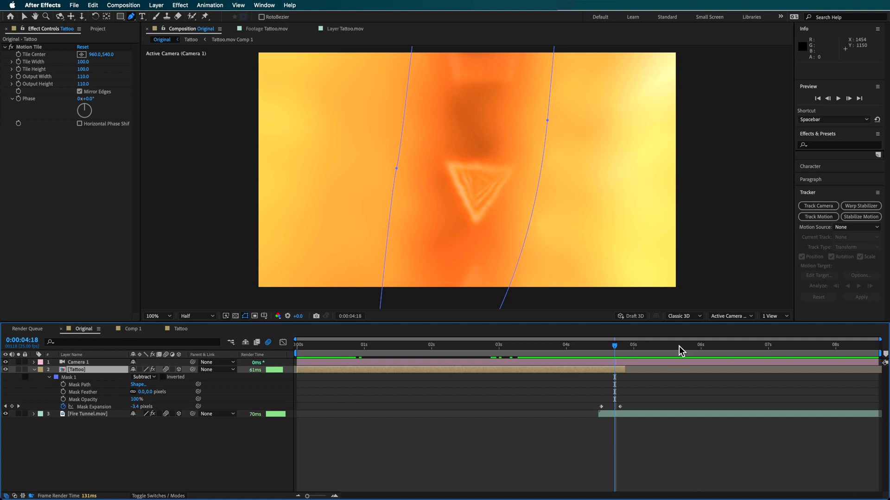
{"action": "left_click_drag", "start_coordinate": [619, 351], "coordinate": [638, 345]}
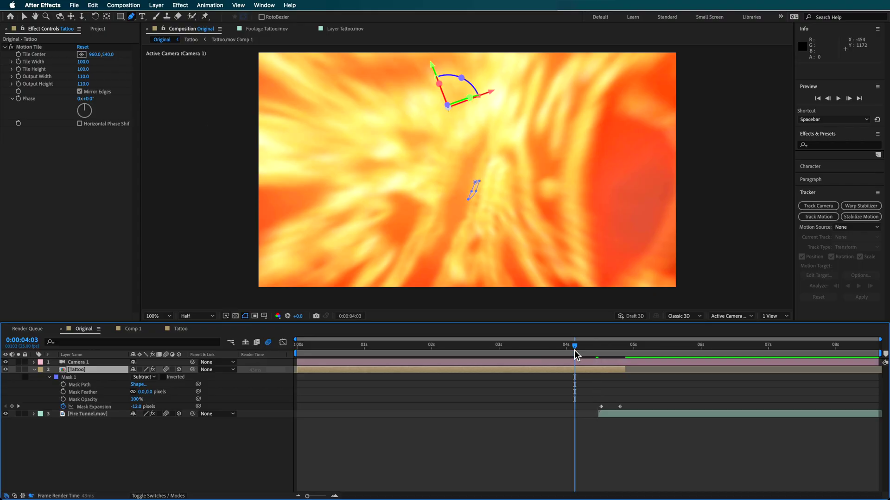
- Toggle motion blur for the Original composition and check the camera push around 0:00:04:03
{"action": "left_click", "coordinate": [268, 344]}
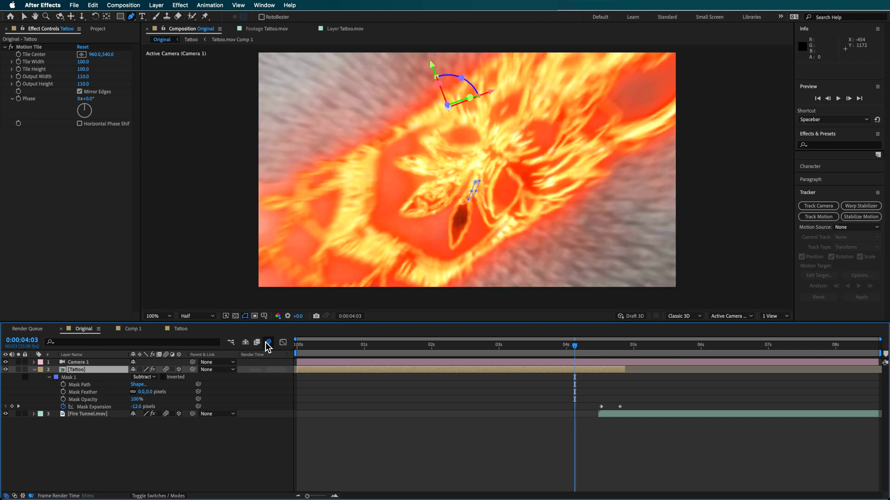
{"action": "left_click", "coordinate": [504, 351]}
{"action": "left_click", "coordinate": [563, 356]}
{"action": "left_click_drag", "start_coordinate": [563, 357], "coordinate": [571, 358]}
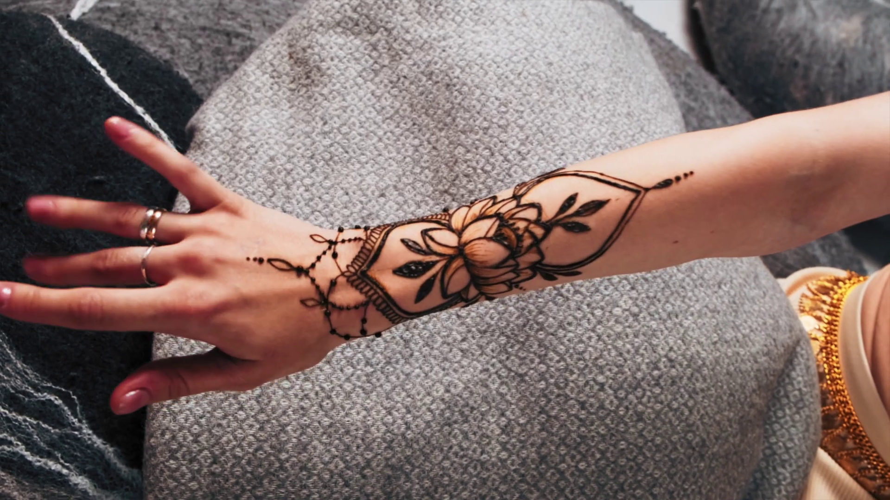